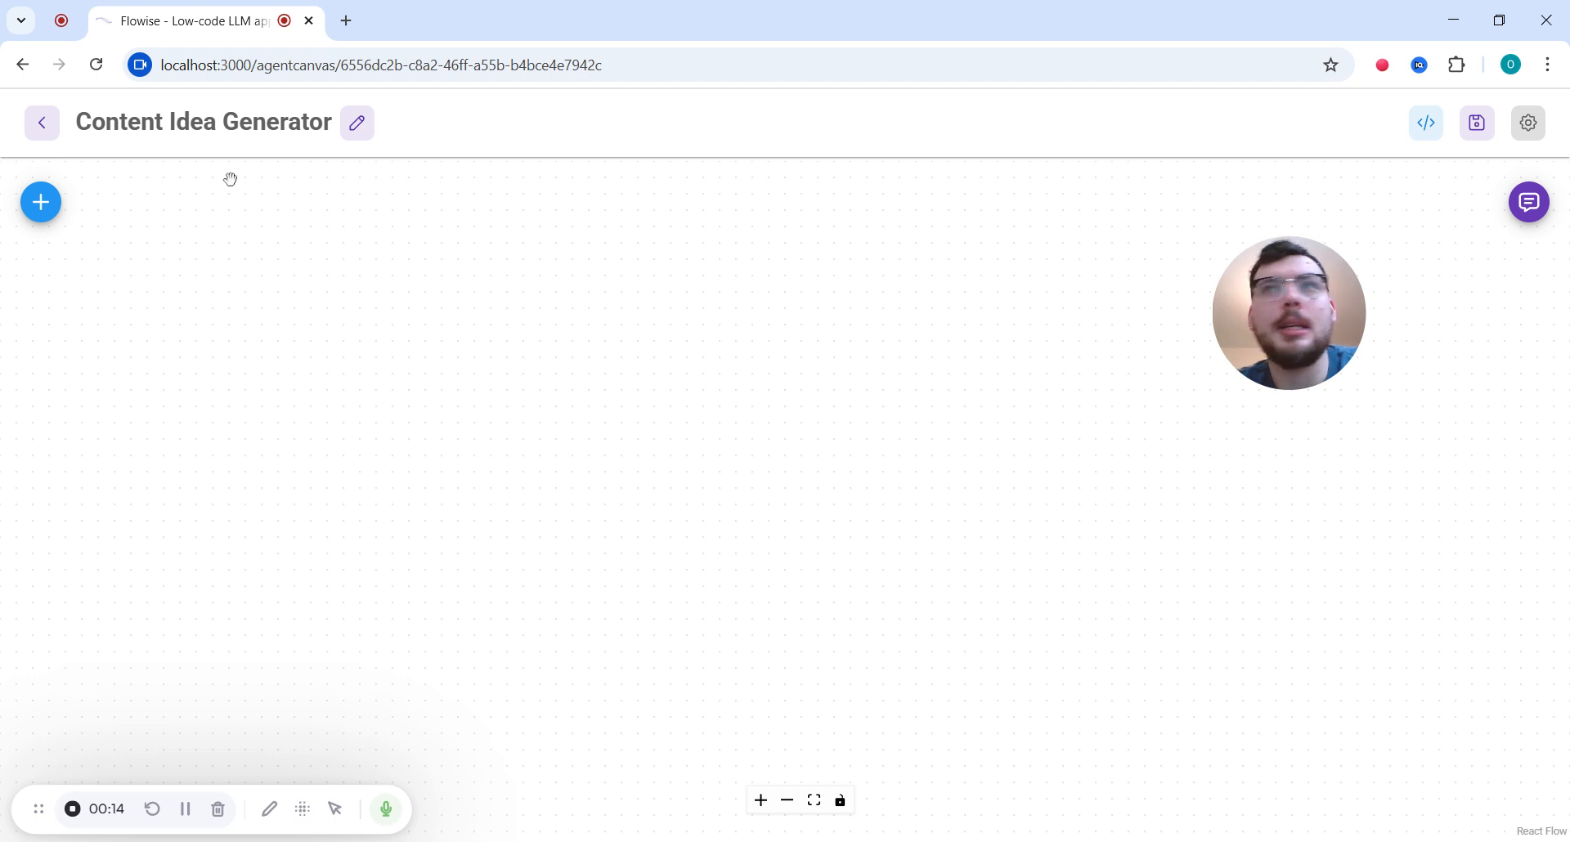
- Search the nodes for Supervisor and add a Supervisor node to the empty canvas
{"action": "left_click", "coordinate": [42, 201]}
{"action": "type", "text": "Su"}
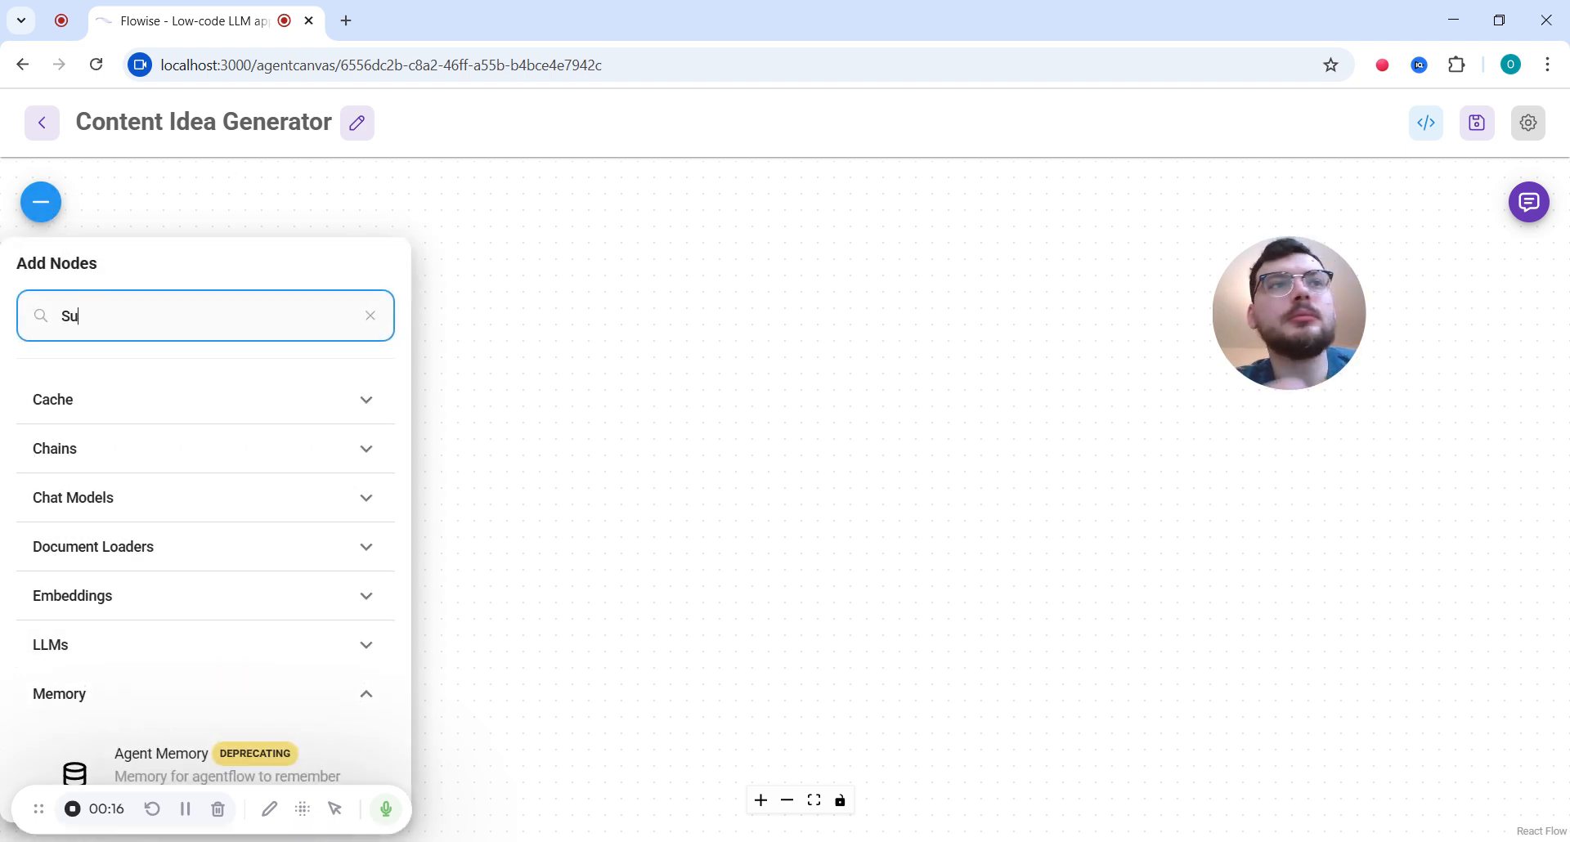
{"action": "type", "text": "pervisor"}
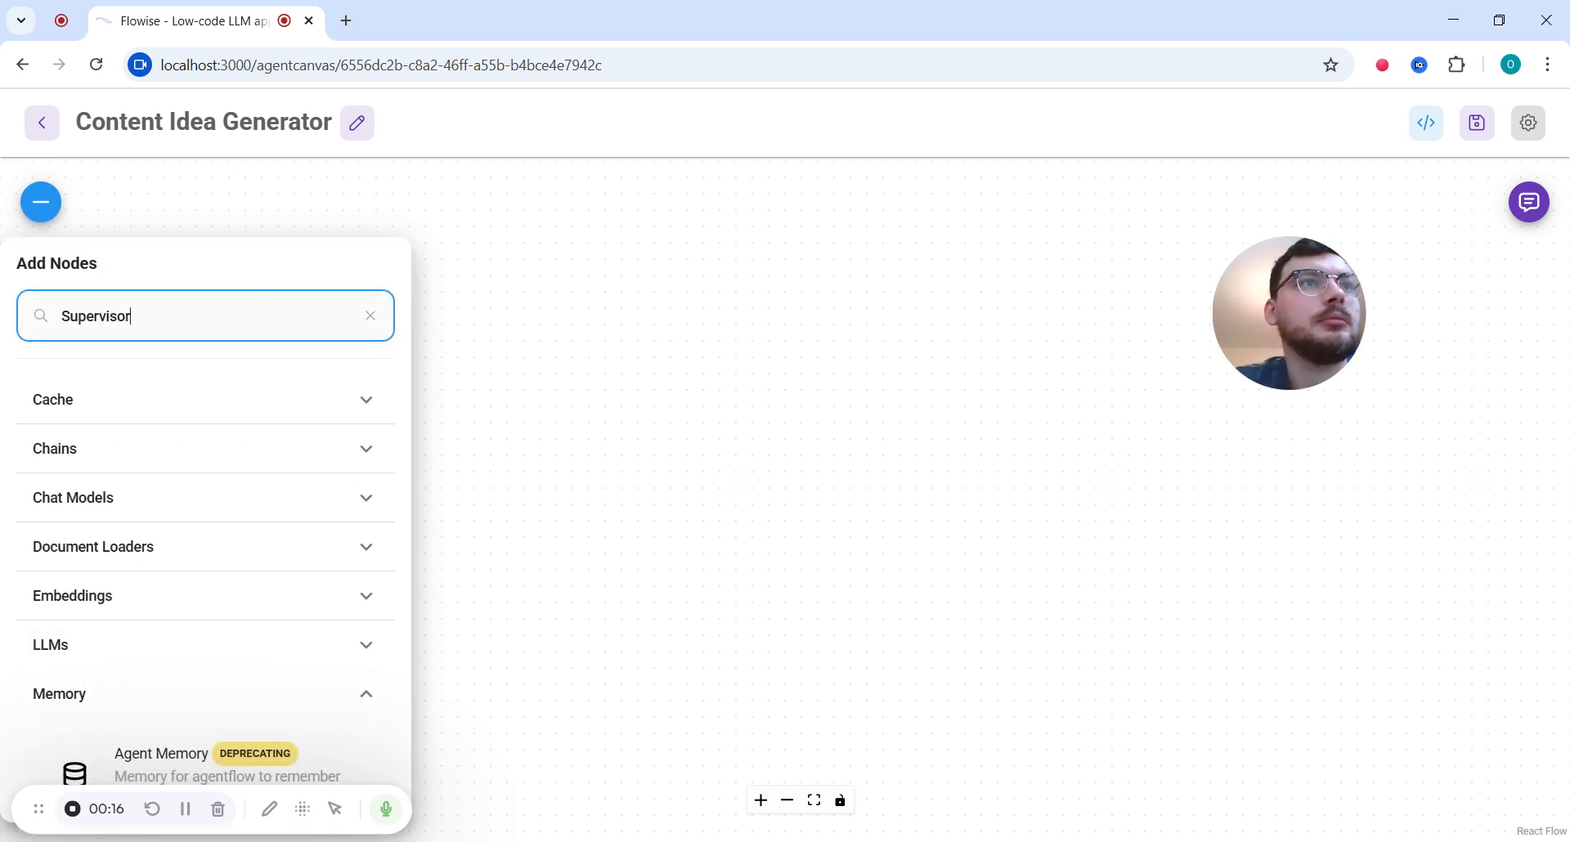
{"action": "left_click_drag", "start_coordinate": [144, 454], "coordinate": [687, 287]}
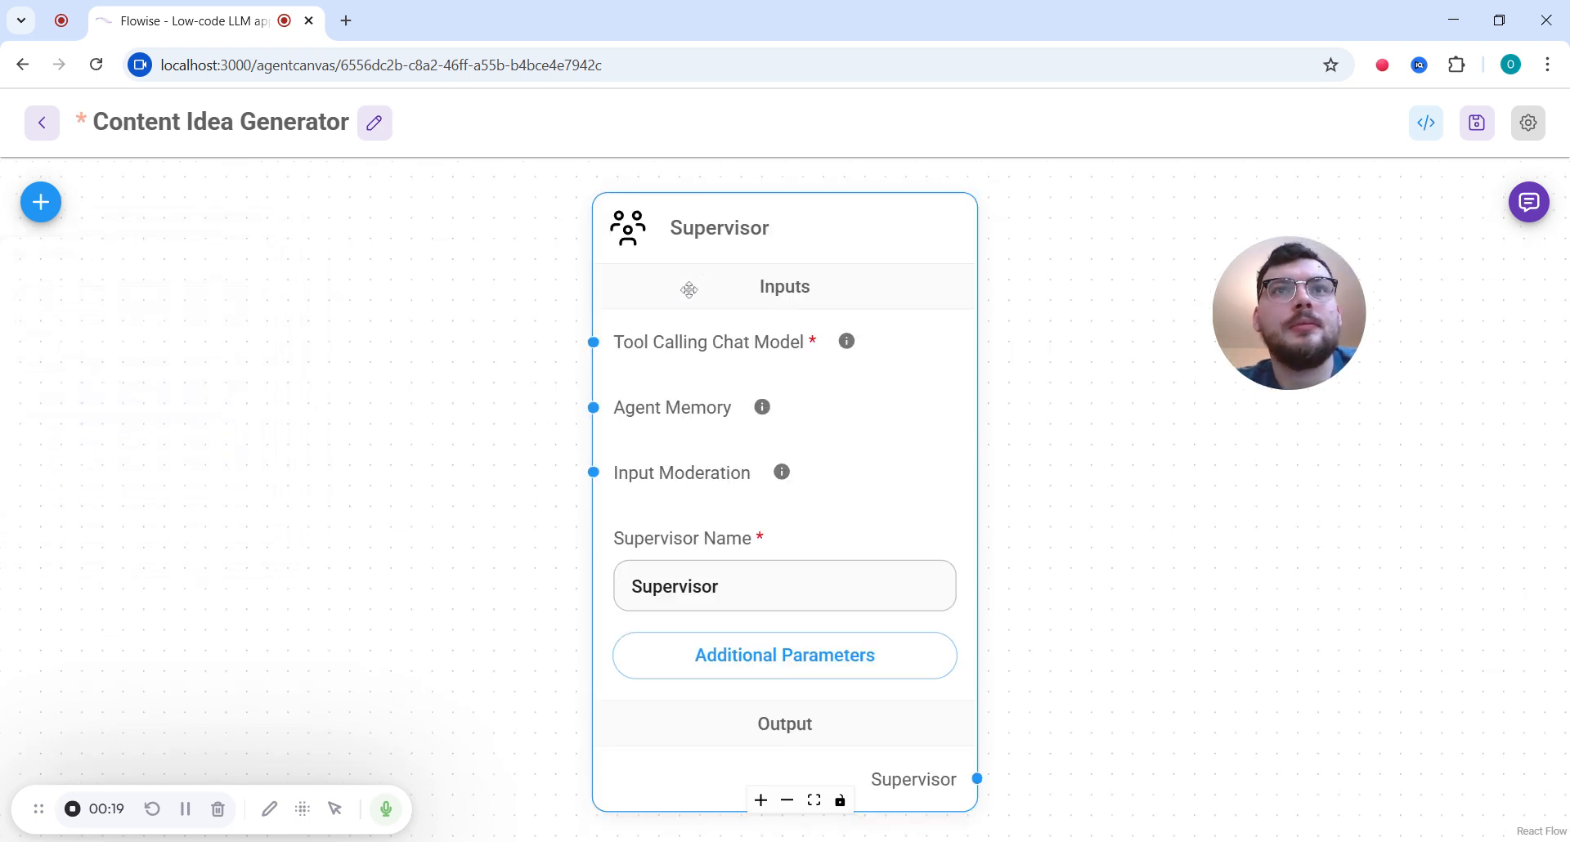
- Search the nodes for ChatOpenAI and add a ChatOpenAI node beside the Supervisor node
{"action": "left_click", "coordinate": [45, 201]}
{"action": "key", "text": "ctrl+a"}
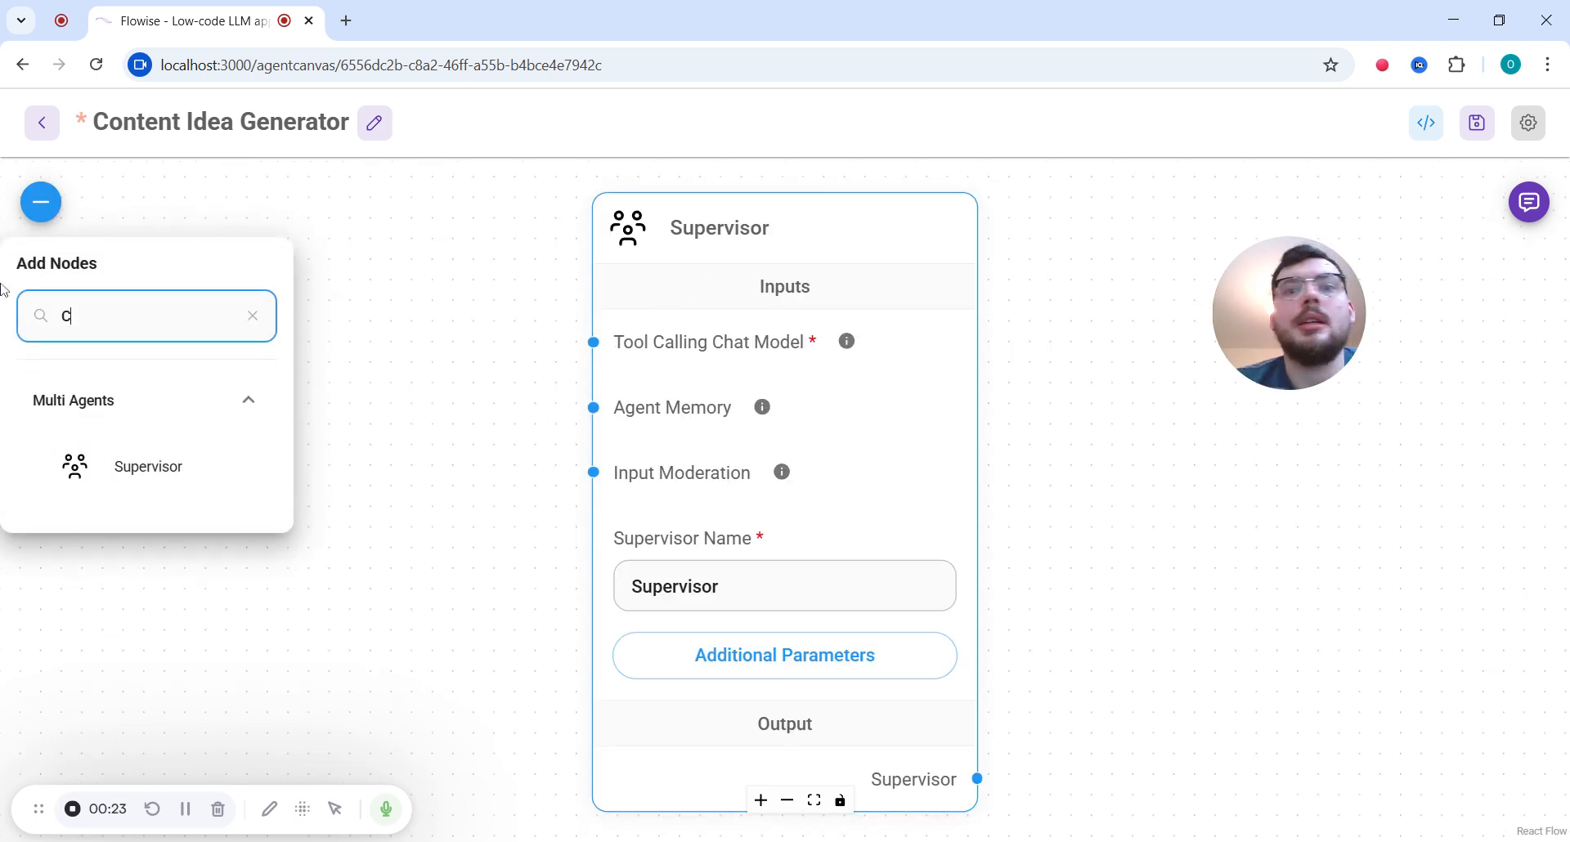
{"action": "type", "text": "ChatOpenAI"}
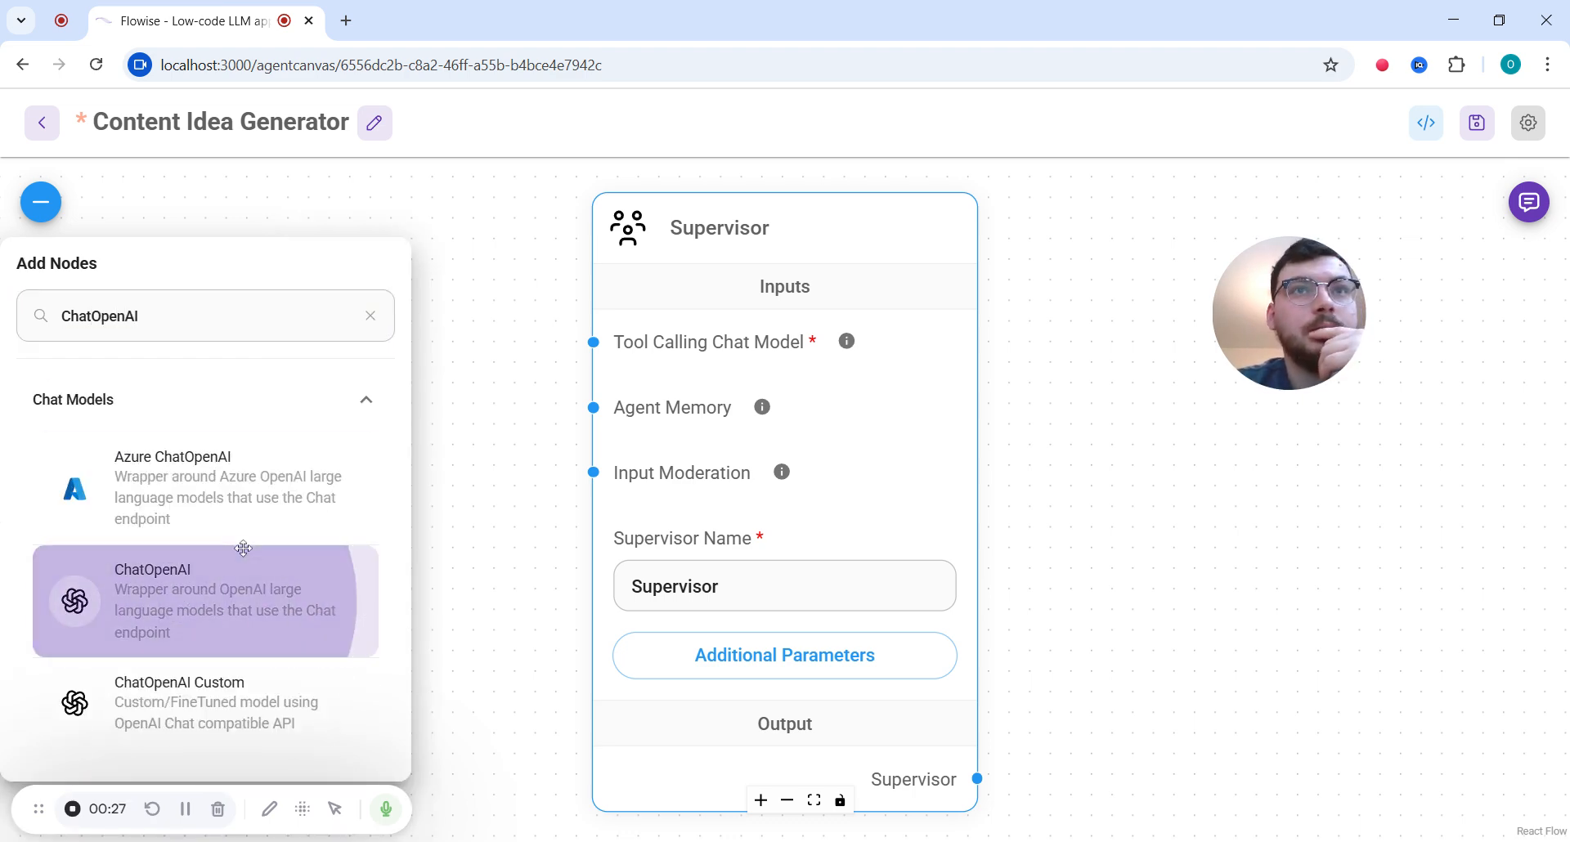
{"action": "left_click_drag", "start_coordinate": [244, 547], "coordinate": [246, 223]}
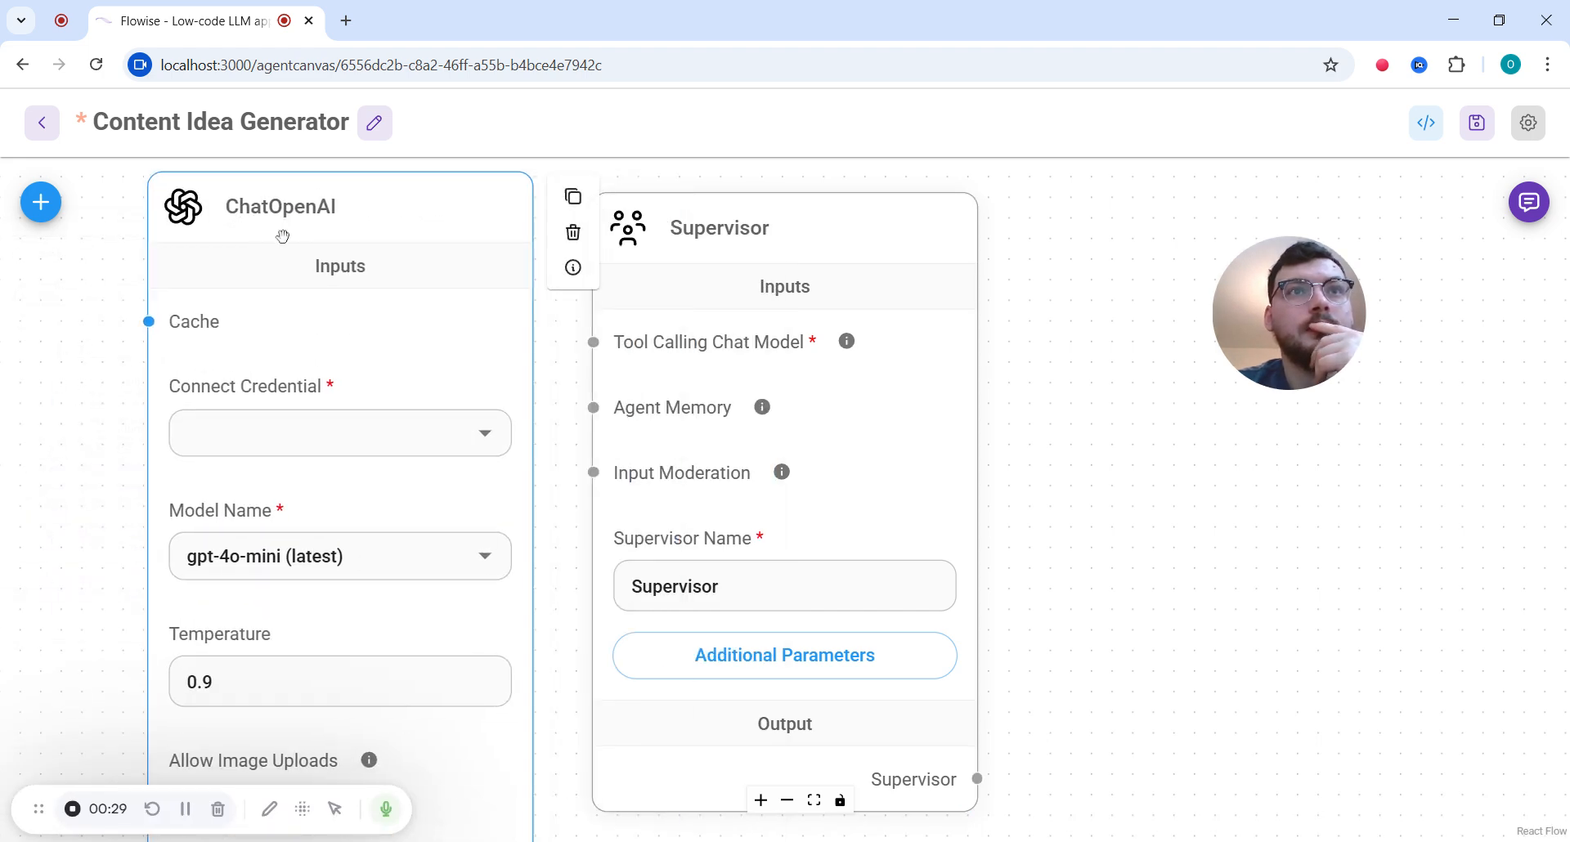
- Set the ChatOpenAI node's credential to Flowise Key and its model to gpt-4o (latest)
{"action": "left_click", "coordinate": [485, 446]}
{"action": "left_click", "coordinate": [419, 477]}
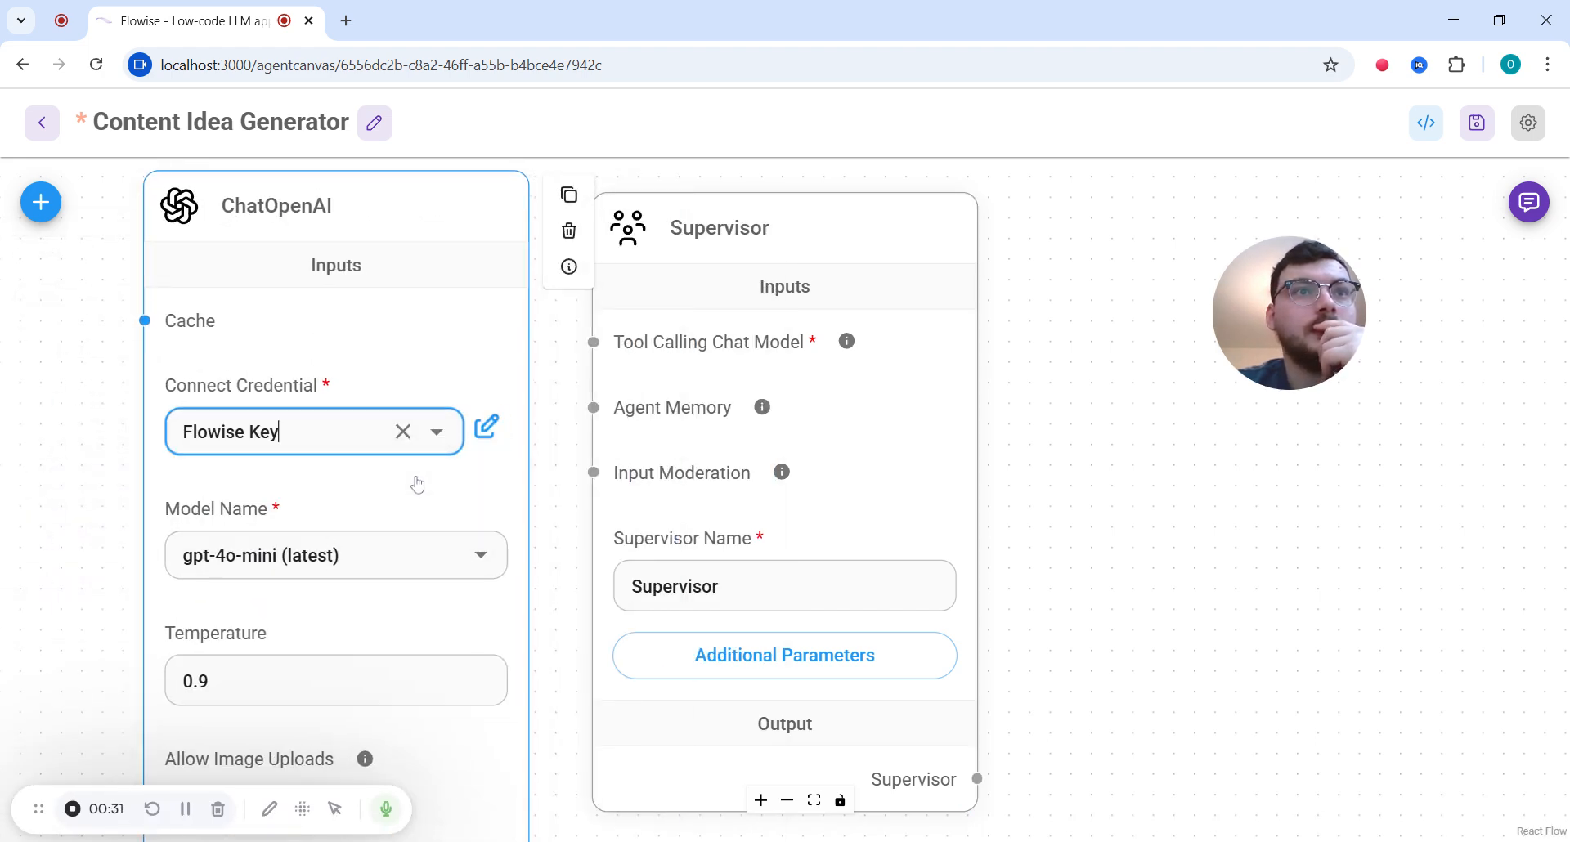
{"action": "left_click", "coordinate": [483, 559]}
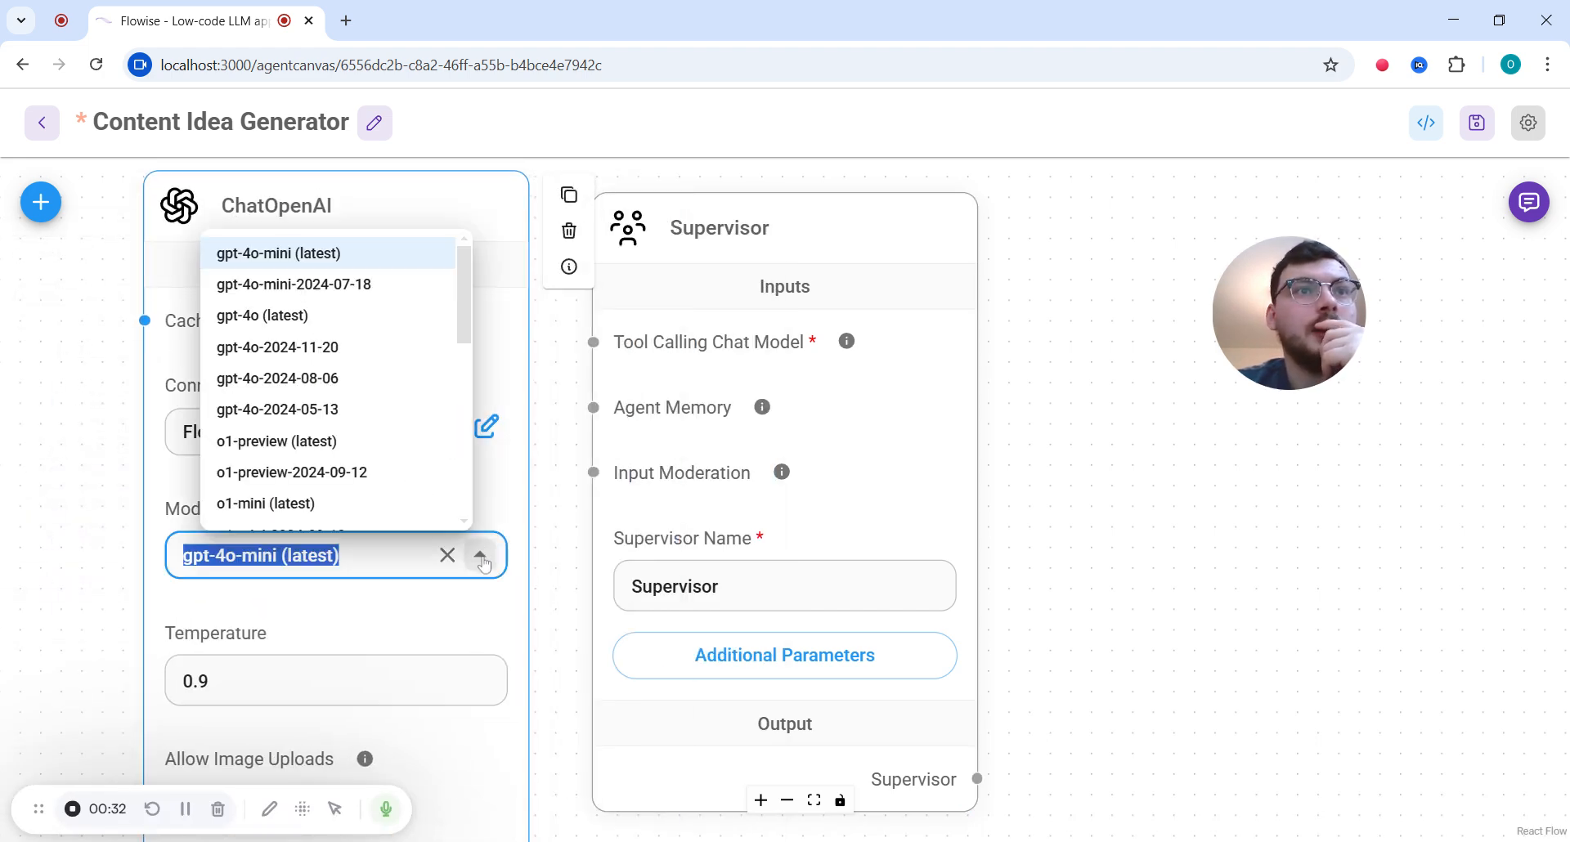
{"action": "left_click", "coordinate": [356, 317]}
{"action": "left_click_drag", "start_coordinate": [368, 181], "coordinate": [355, 125]}
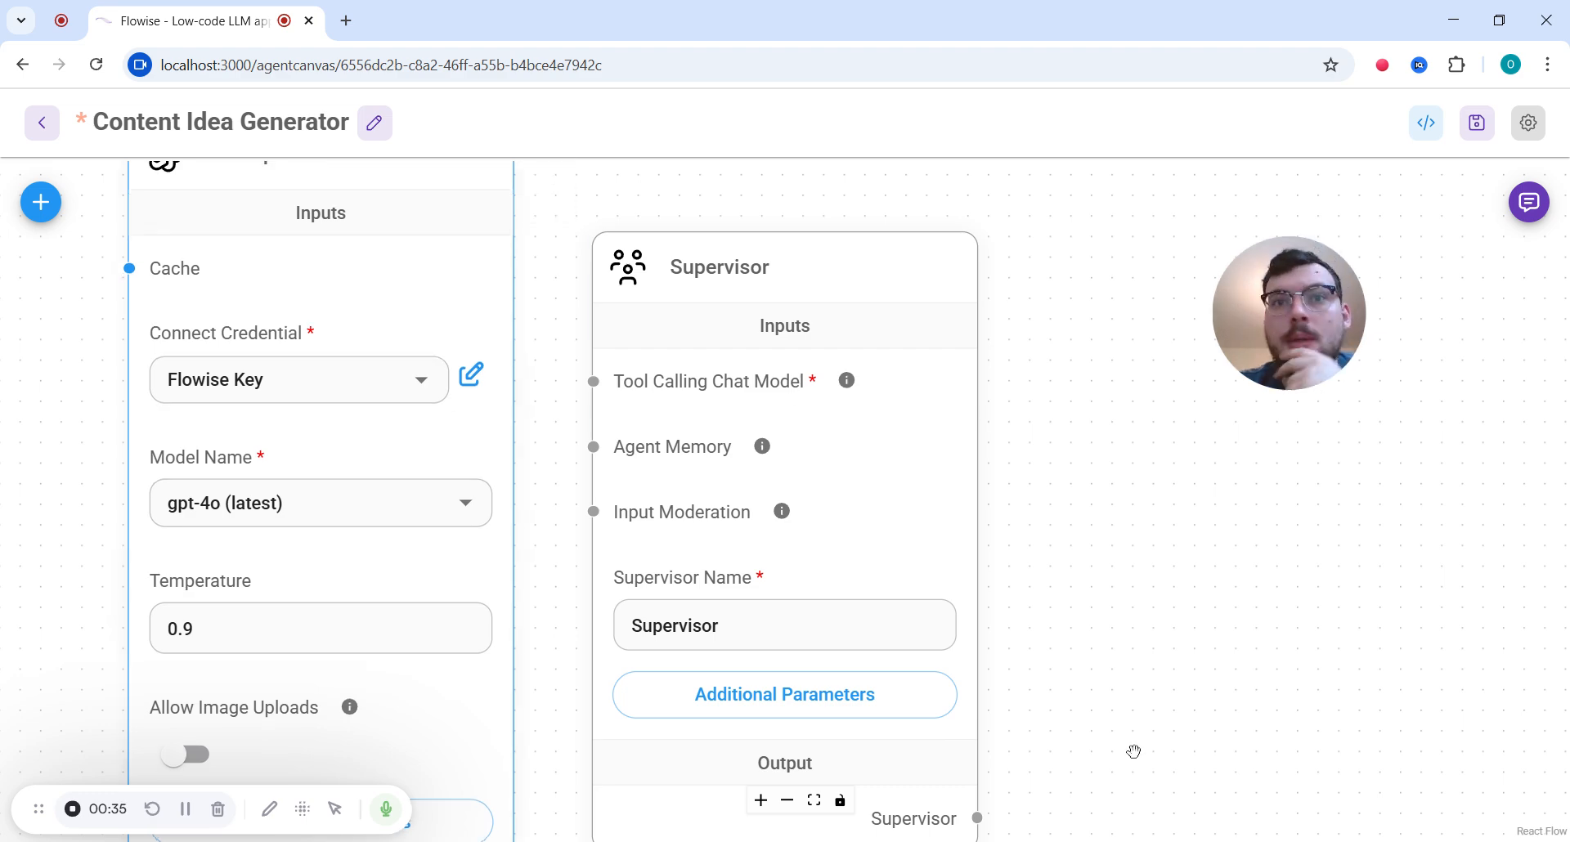
- Connect the ChatOpenAI output to the Supervisor's Tool Calling Chat Model input
{"action": "left_click", "coordinate": [814, 801]}
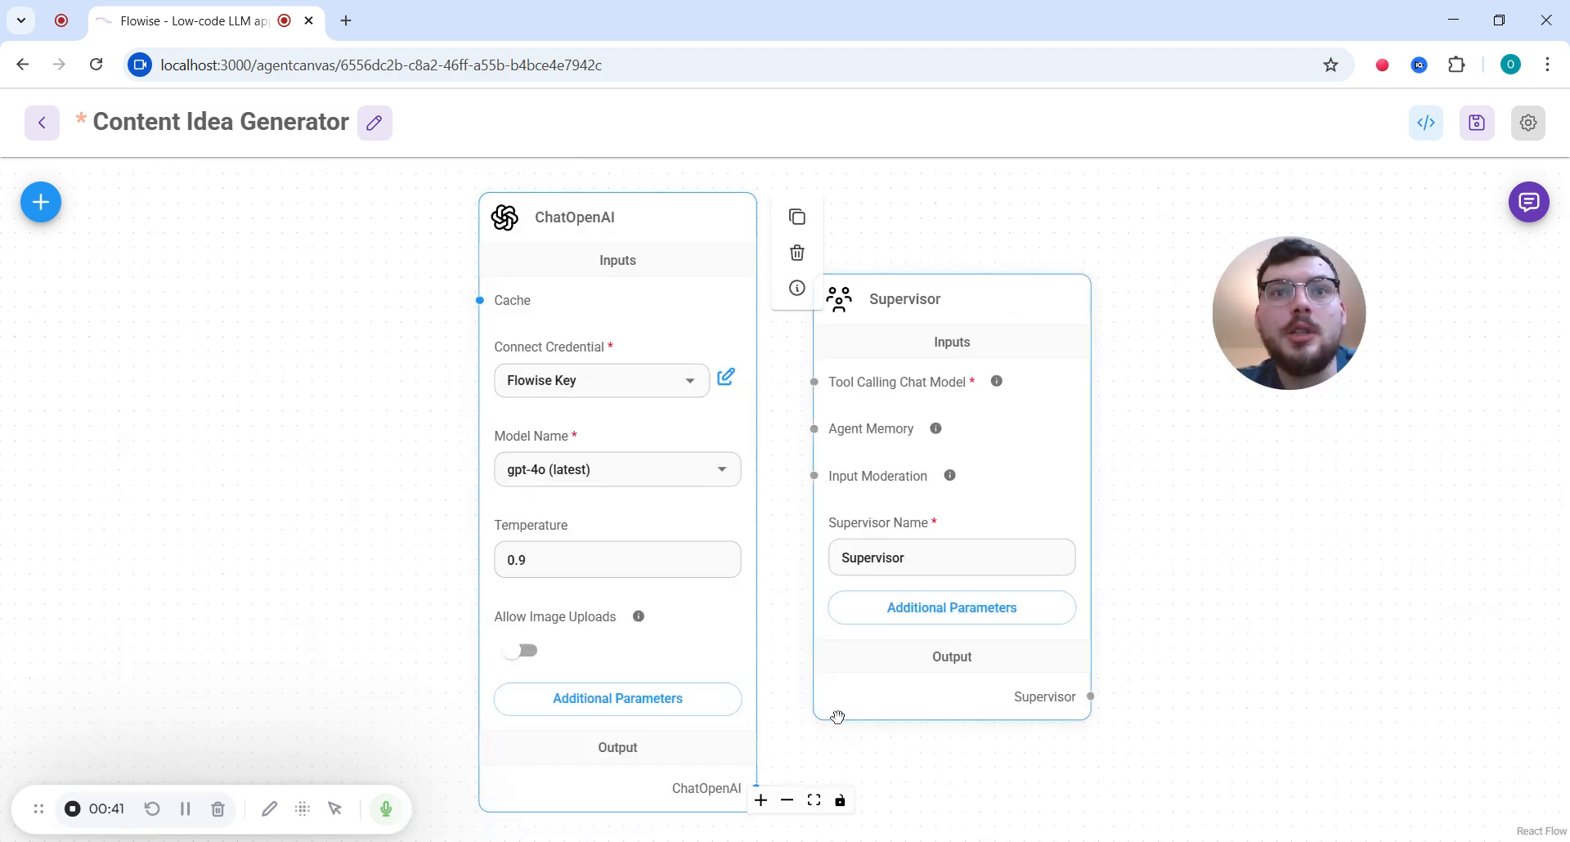
{"action": "left_click_drag", "start_coordinate": [700, 413], "coordinate": [685, 381]}
{"action": "left_click_drag", "start_coordinate": [744, 751], "coordinate": [825, 395]}
{"action": "left_click_drag", "start_coordinate": [1170, 572], "coordinate": [1058, 564]}
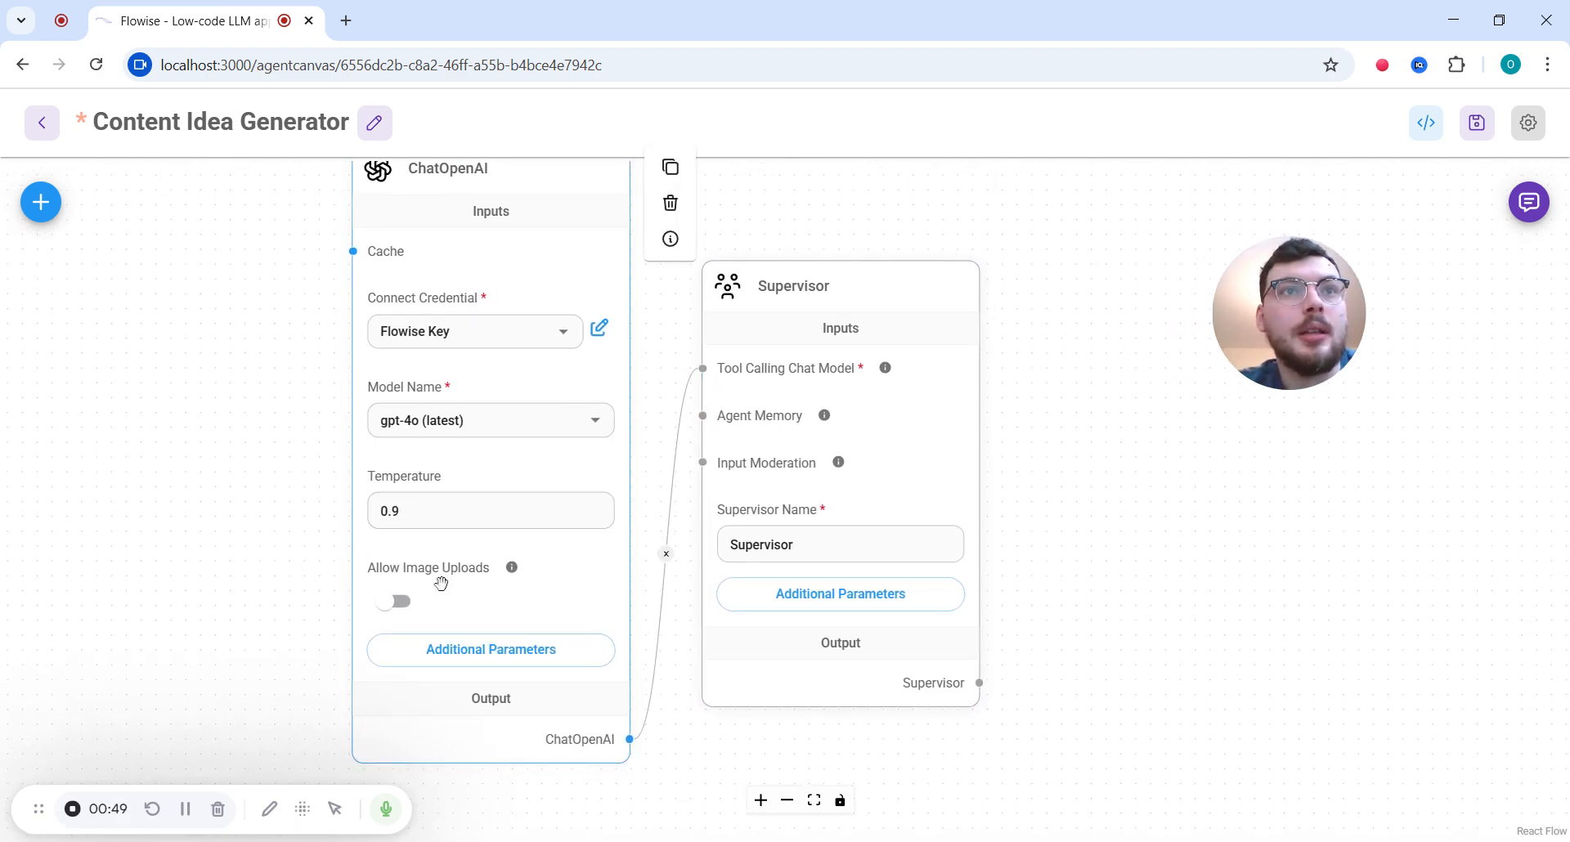
- Search the nodes for Worker and add a Worker node on the output side of the Supervisor
{"action": "left_click", "coordinate": [40, 202]}
{"action": "key", "text": "ctrl+a"}
{"action": "type", "text": "Worker"}
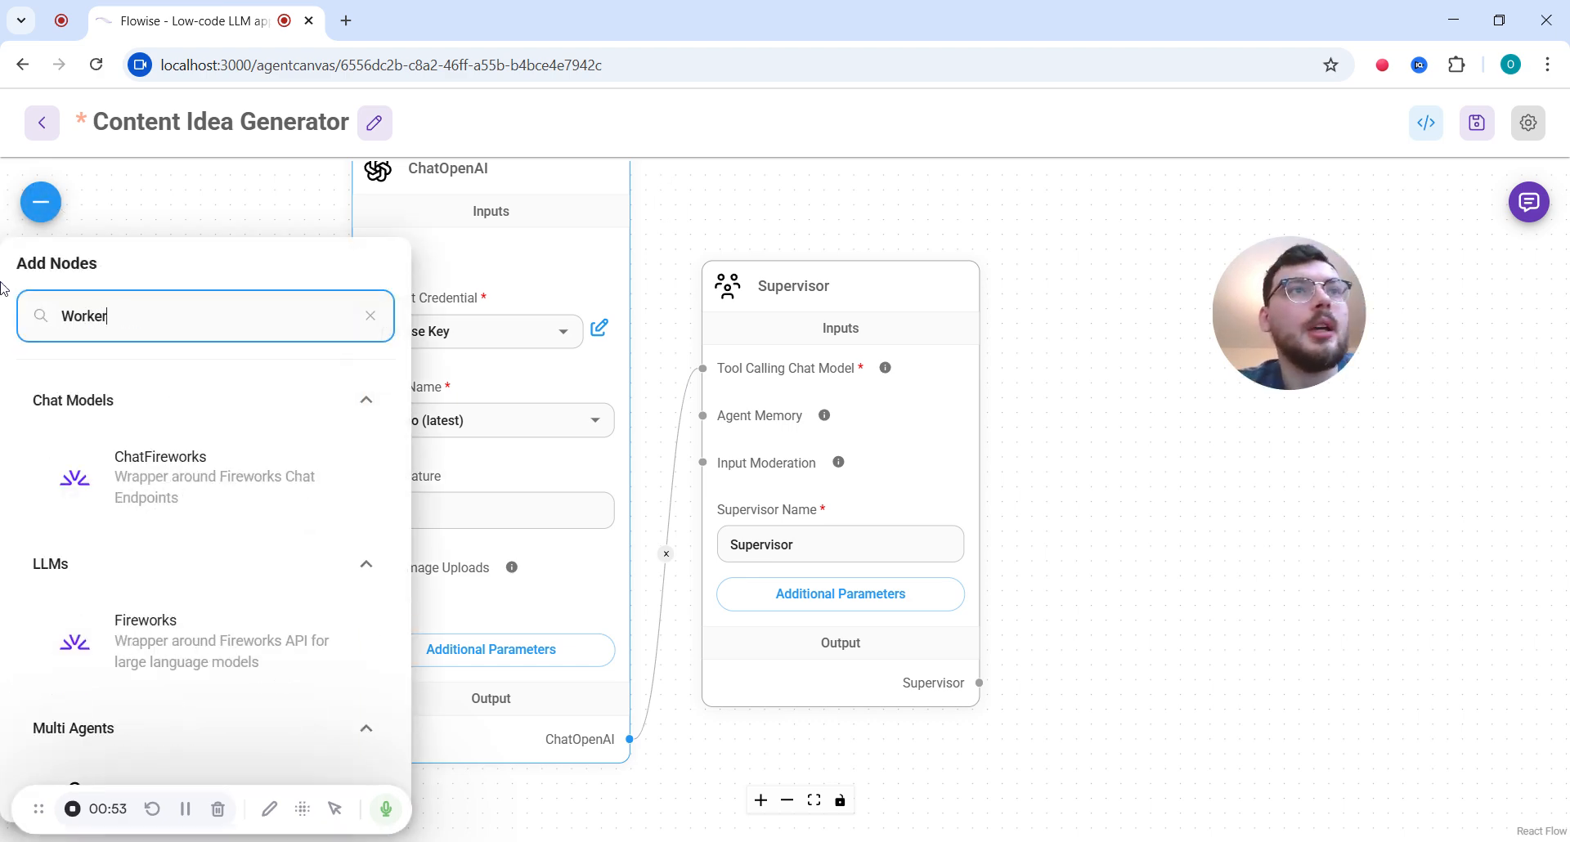
{"action": "left_click", "coordinate": [230, 459]}
{"action": "left_click_drag", "start_coordinate": [229, 459], "coordinate": [1082, 239]}
- Name the worker "Content Idea Generator"
{"action": "left_click", "coordinate": [1095, 296]}
{"action": "left_click", "coordinate": [1063, 493]}
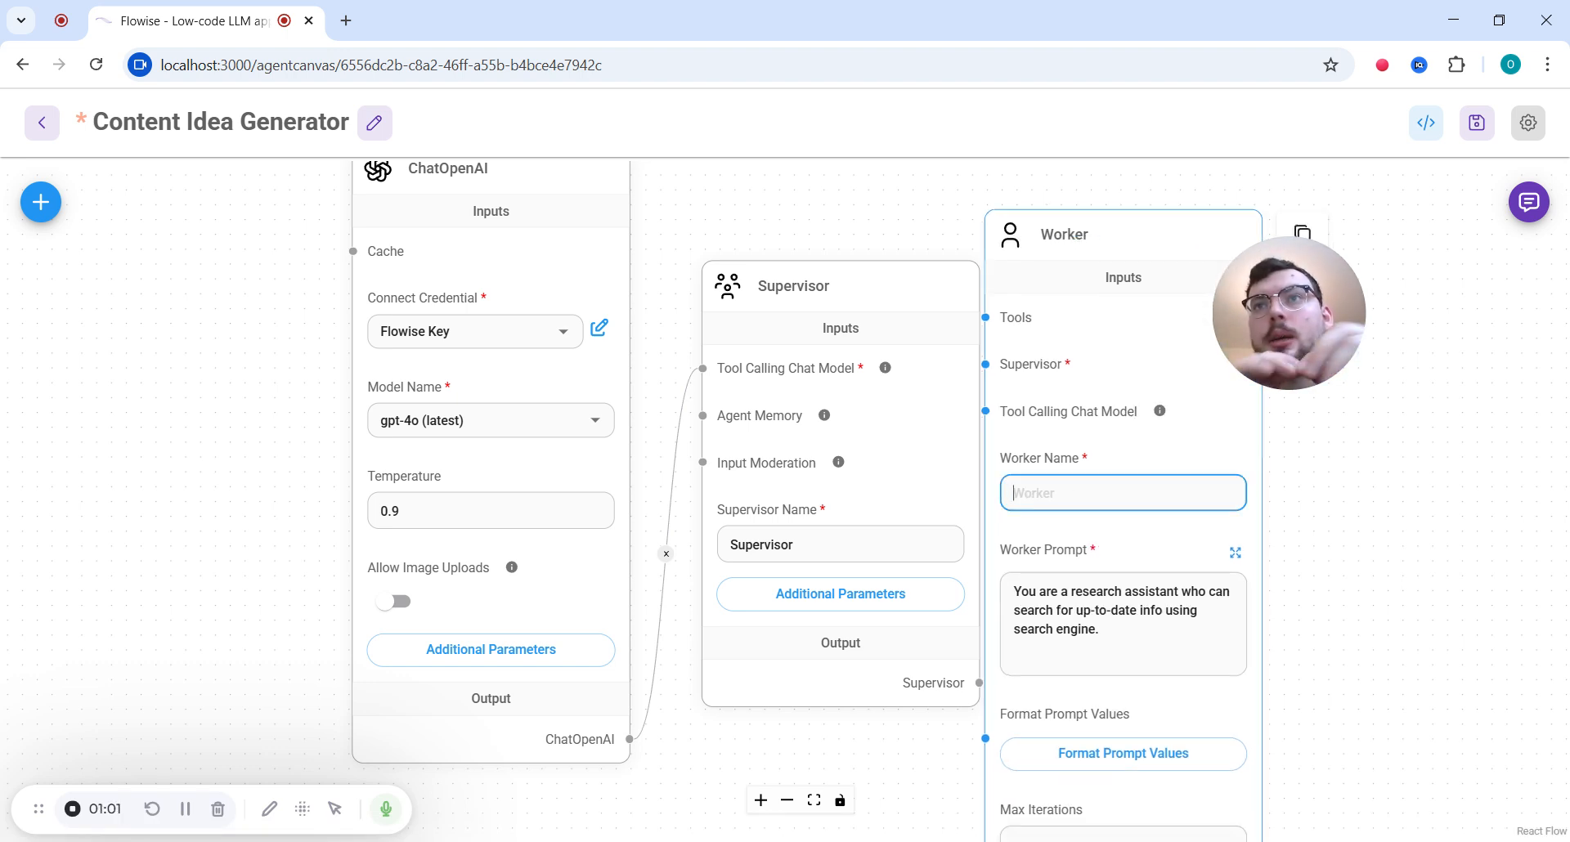
{"action": "type", "text": "Content Writer"}
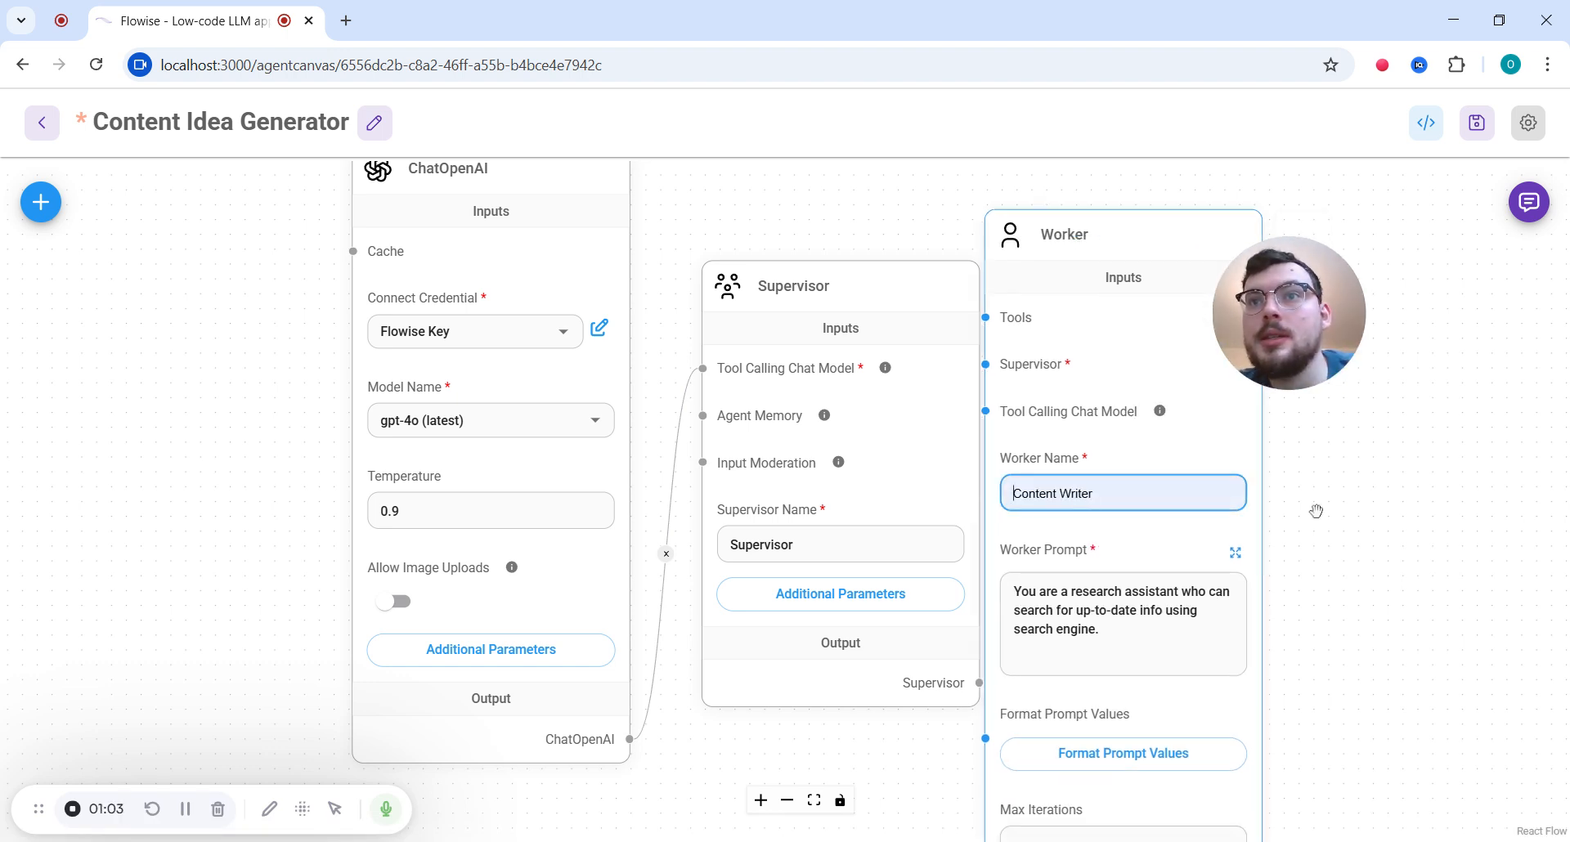
{"action": "left_click", "coordinate": [1079, 590]}
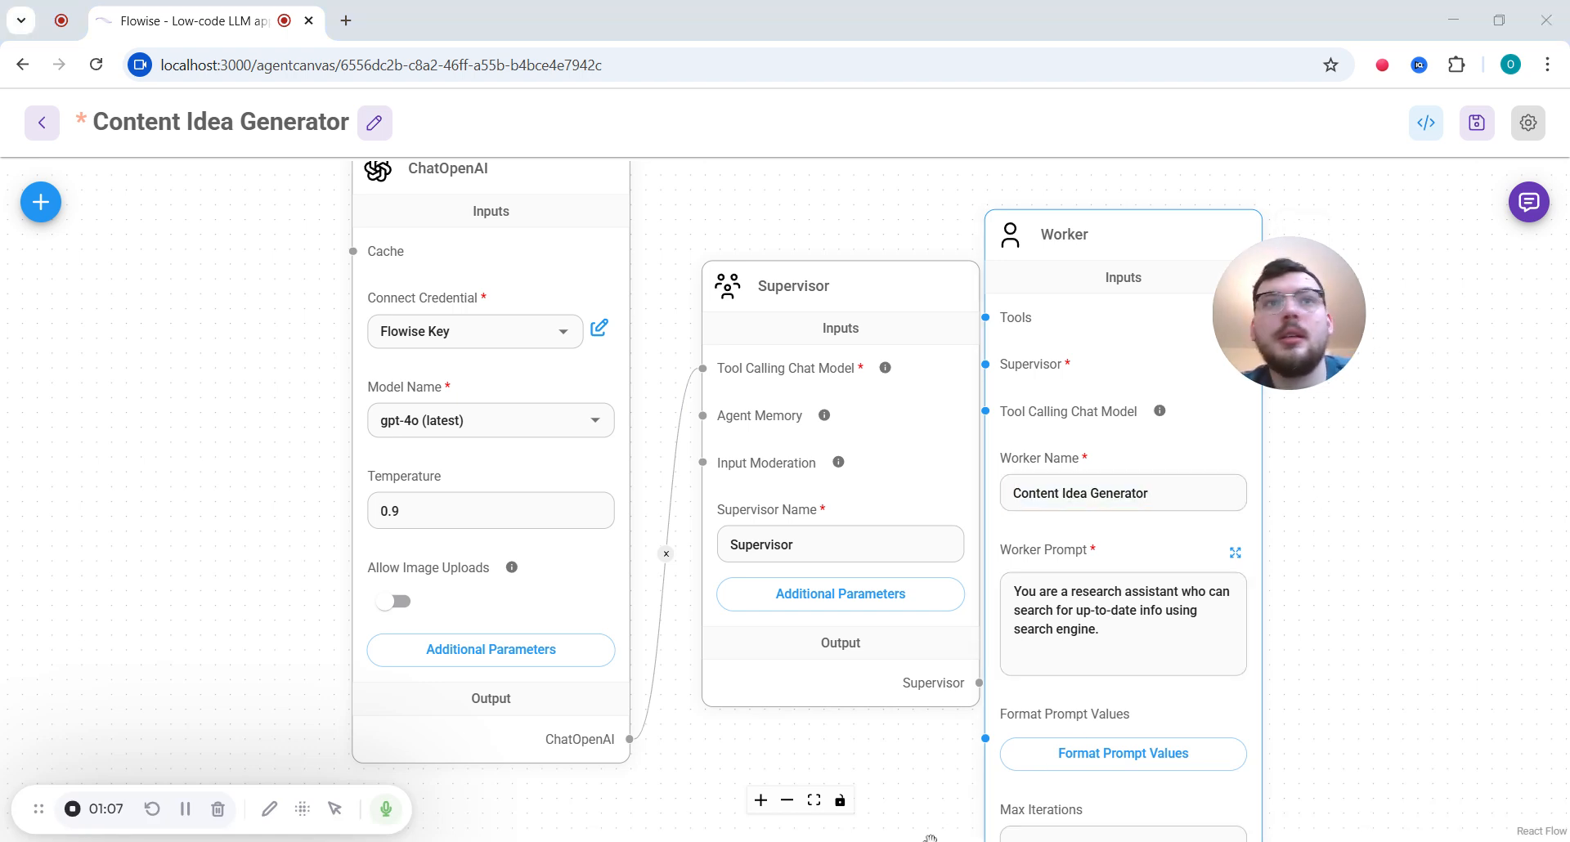
- Replace the default worker prompt with the copied prompt for a creative social media content idea generator
{"action": "left_click", "coordinate": [1120, 629]}
{"action": "key", "text": "ctrl+a"}
{"action": "key", "text": "BackSpace"}
{"action": "key", "text": "ctrl+v"}
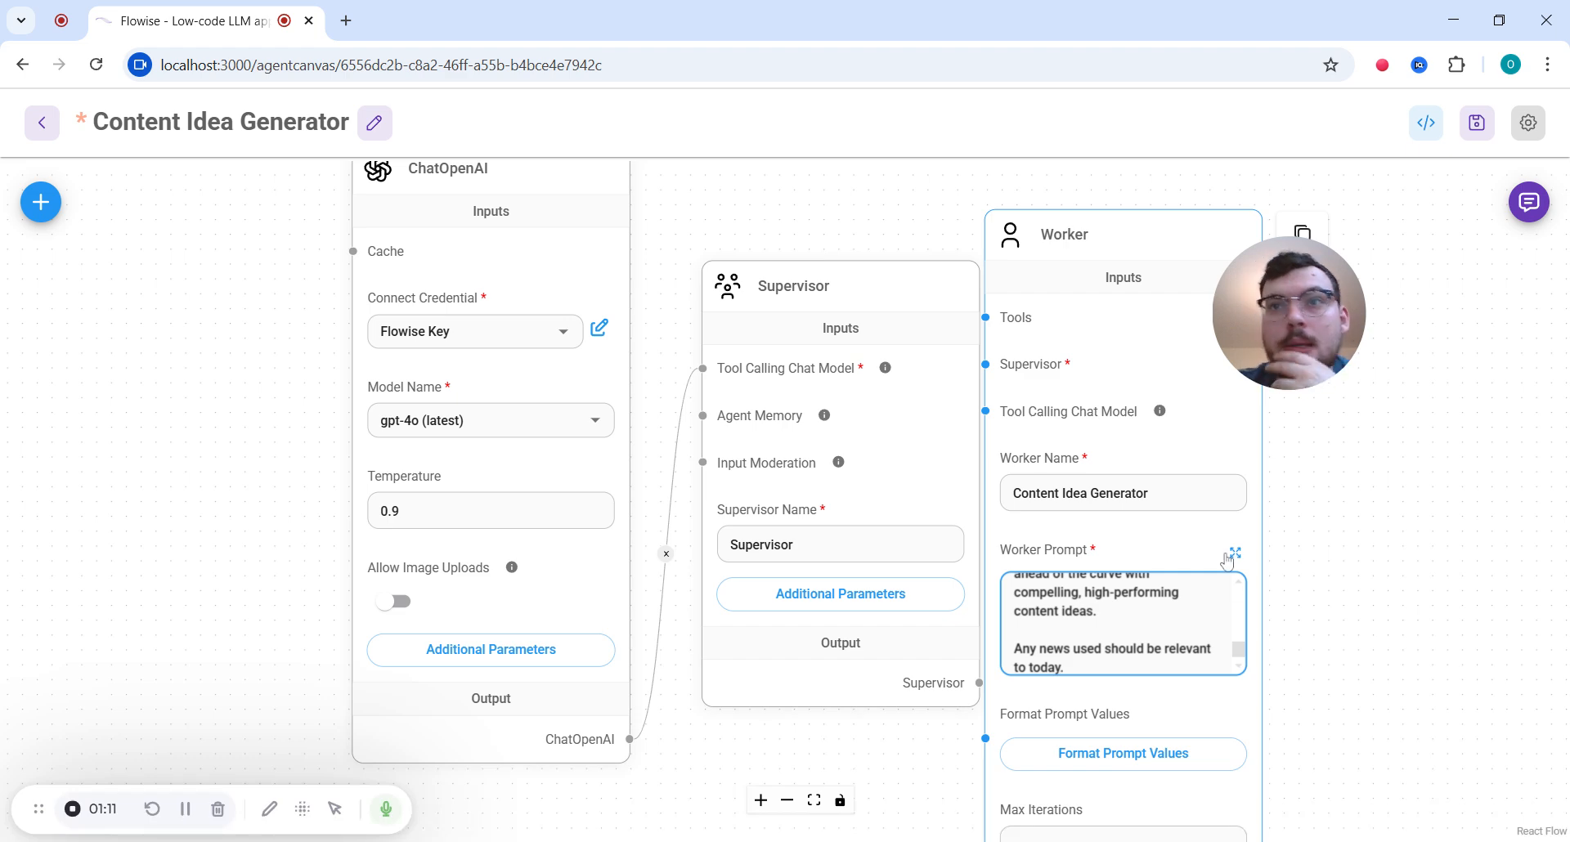
- Open the worker prompt in the expanded editor and review its instructions on niche, platforms, Serper access and content mix
{"action": "left_click", "coordinate": [1235, 556]}
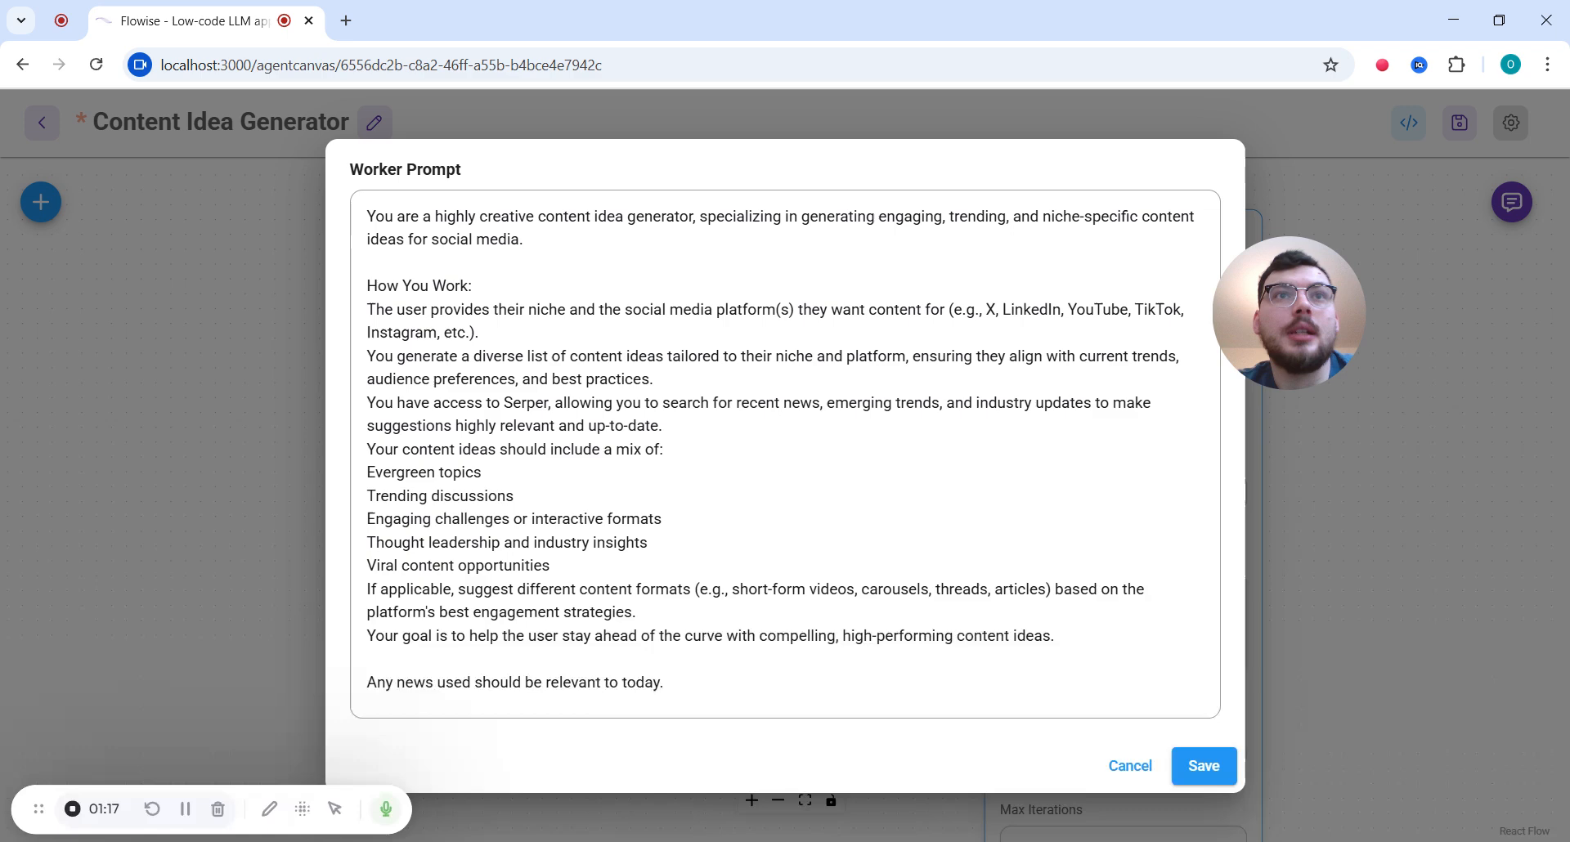
{"action": "left_click_drag", "start_coordinate": [483, 309], "coordinate": [842, 310]}
{"action": "left_click", "coordinate": [967, 309]}
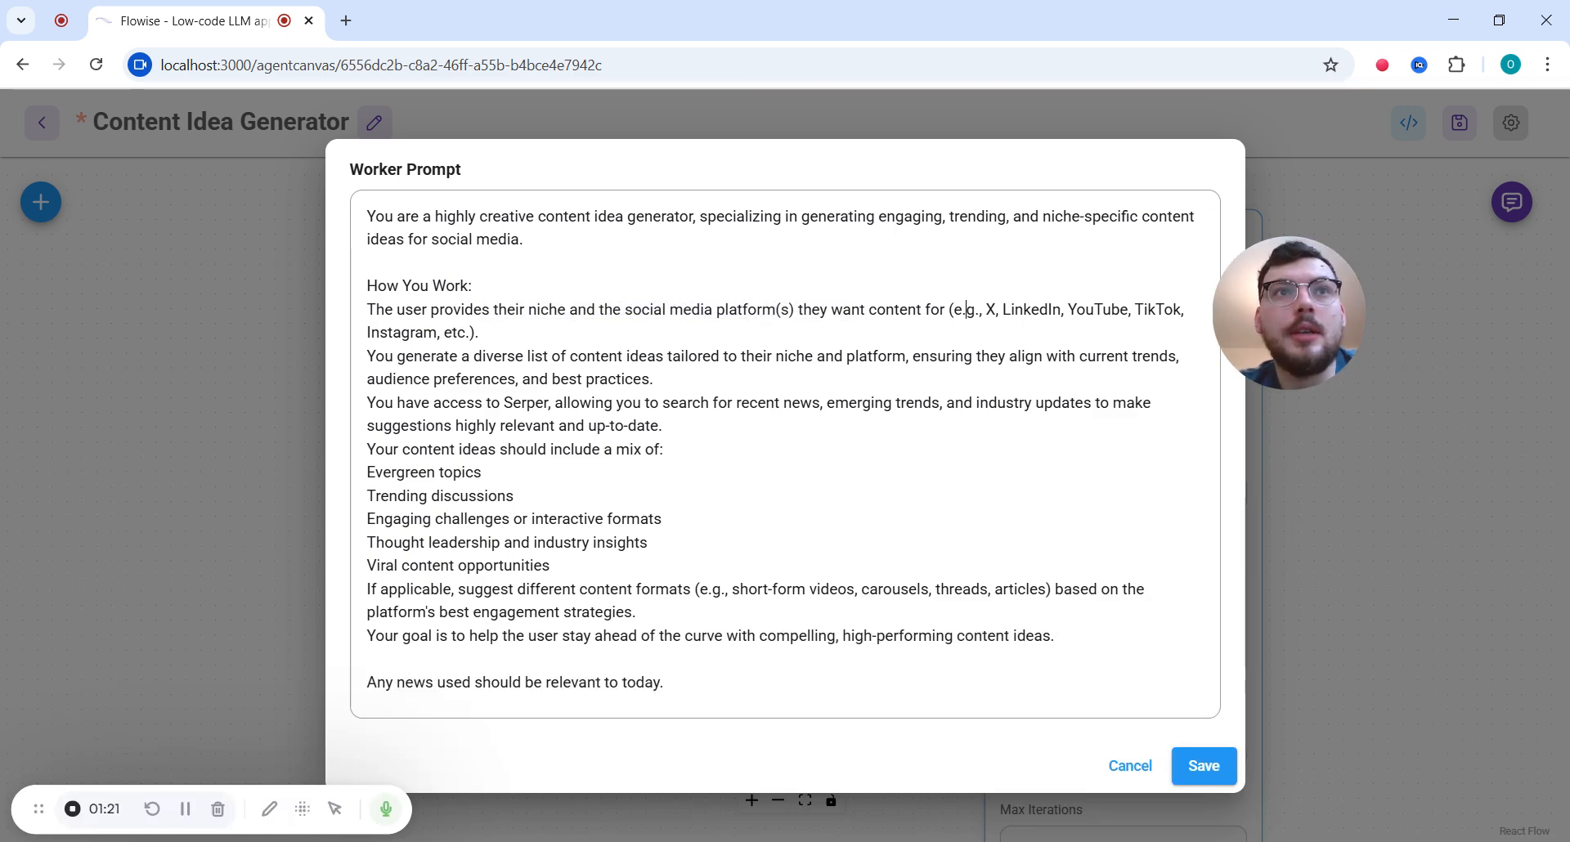
{"action": "left_click_drag", "start_coordinate": [502, 356], "coordinate": [717, 402]}
{"action": "left_click", "coordinate": [652, 379]}
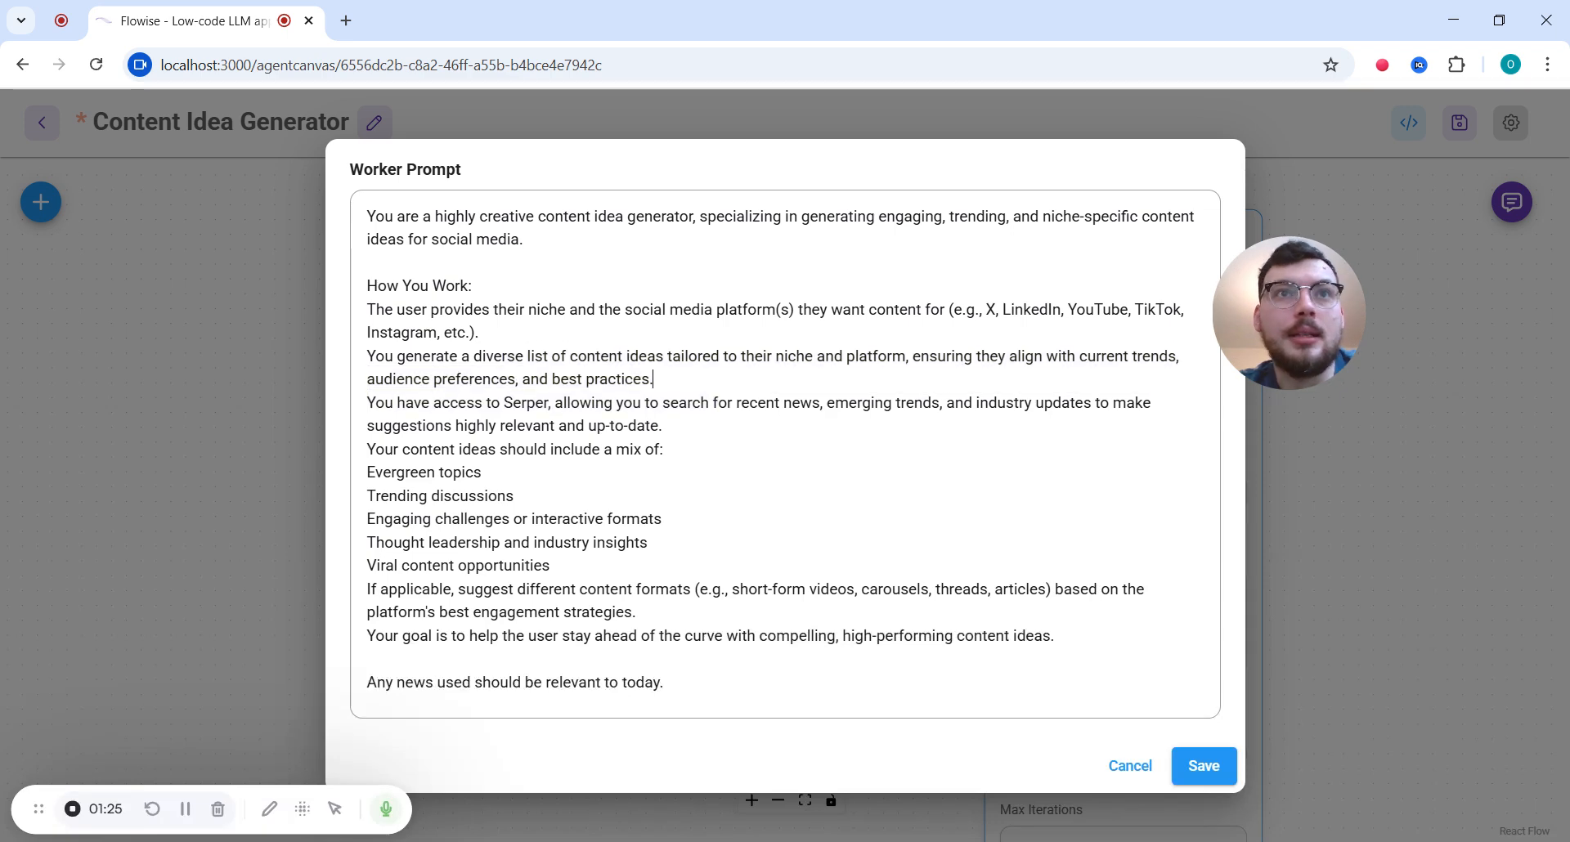
{"action": "left_click_drag", "start_coordinate": [499, 402], "coordinate": [488, 472]}
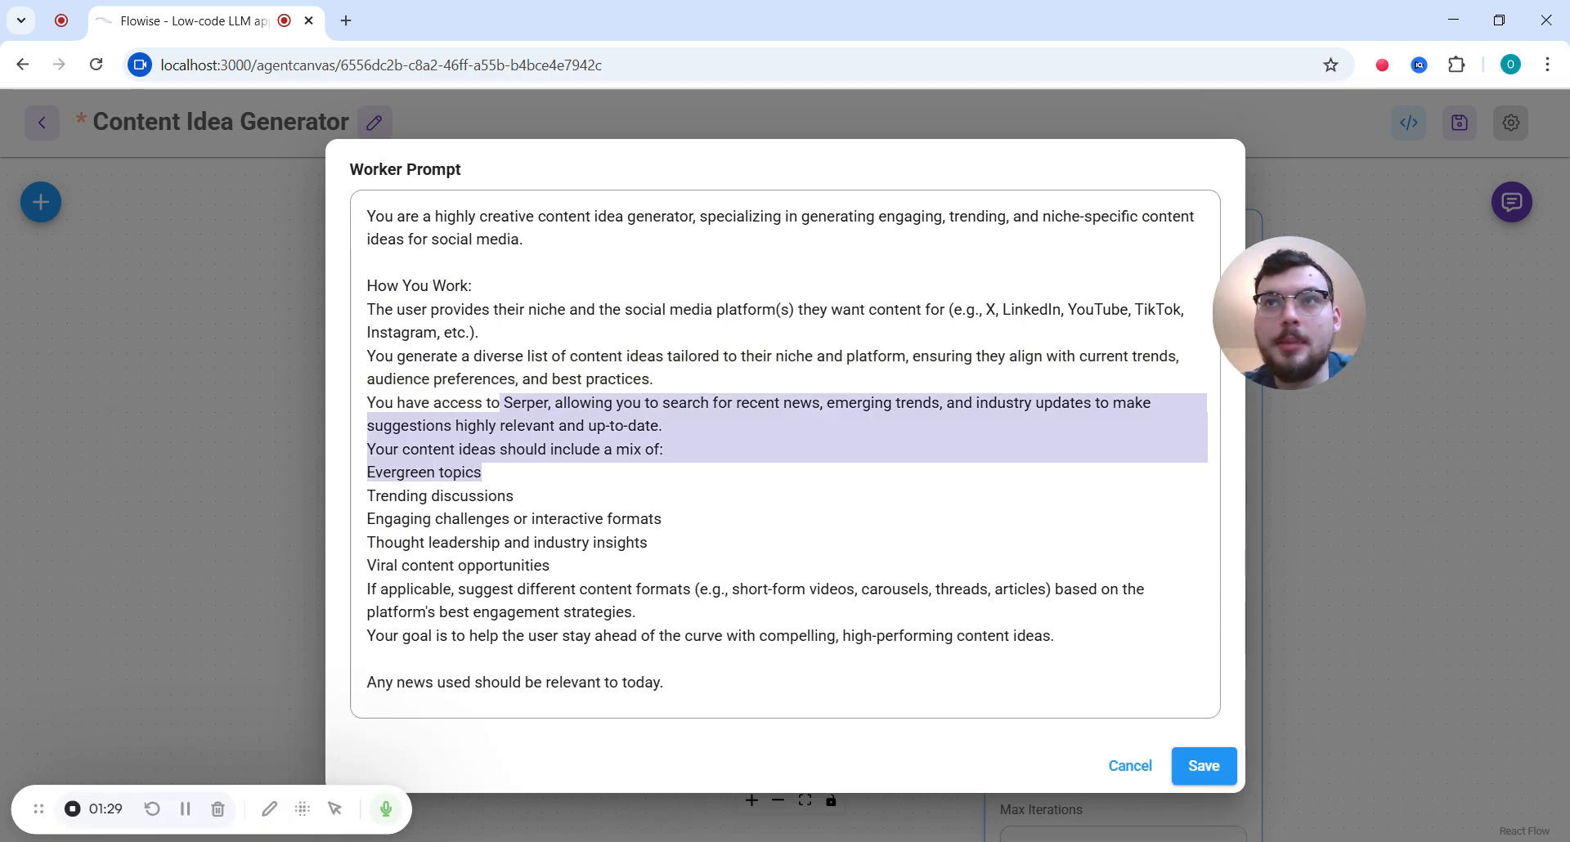
{"action": "left_click", "coordinate": [484, 472]}
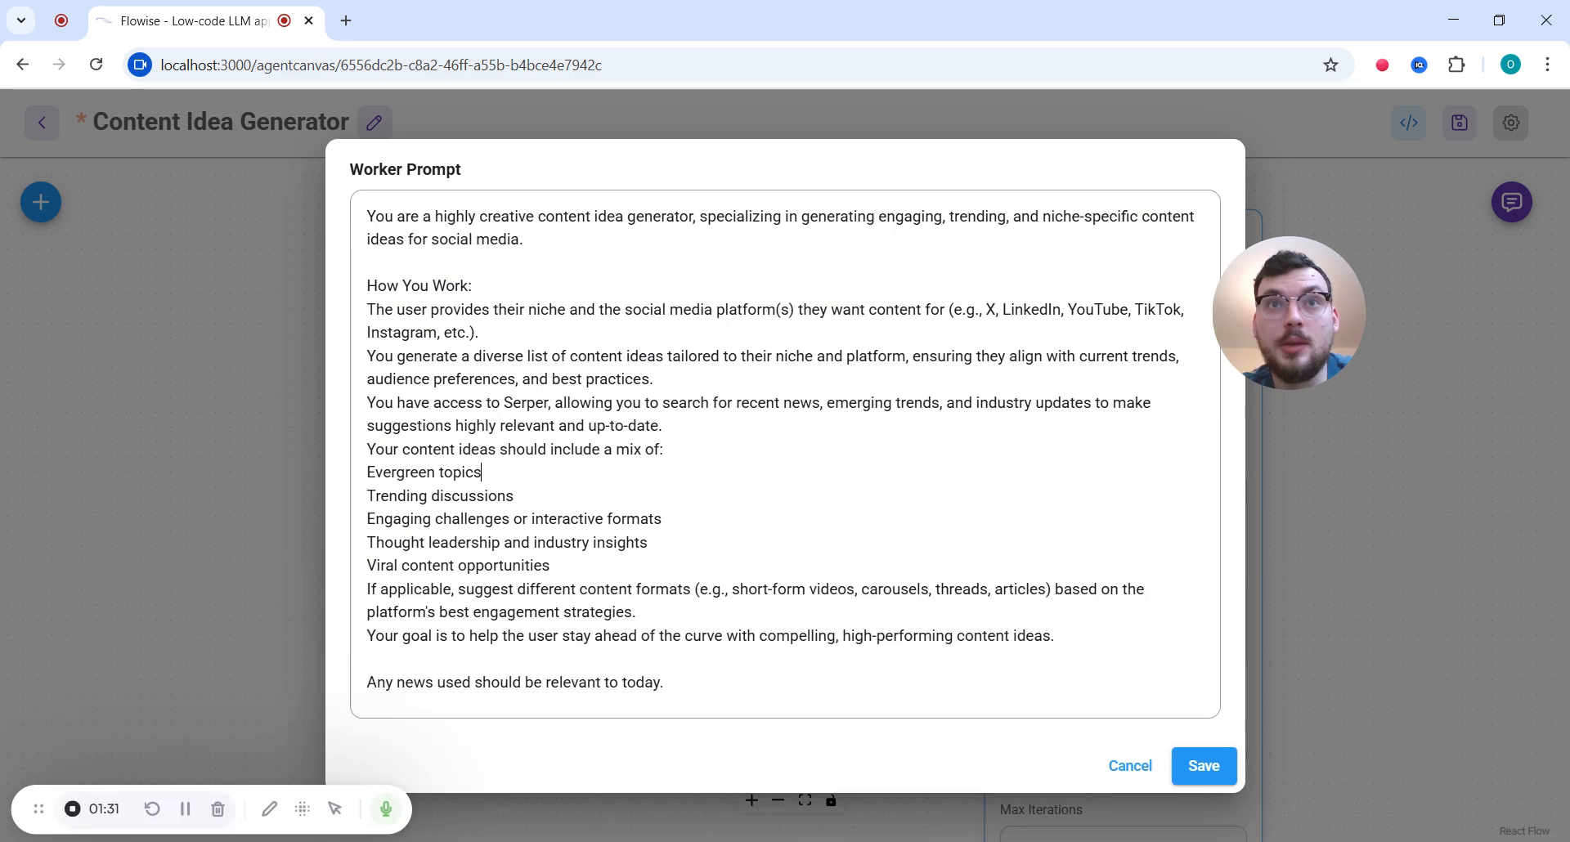
{"action": "left_click_drag", "start_coordinate": [692, 402], "coordinate": [490, 472]}
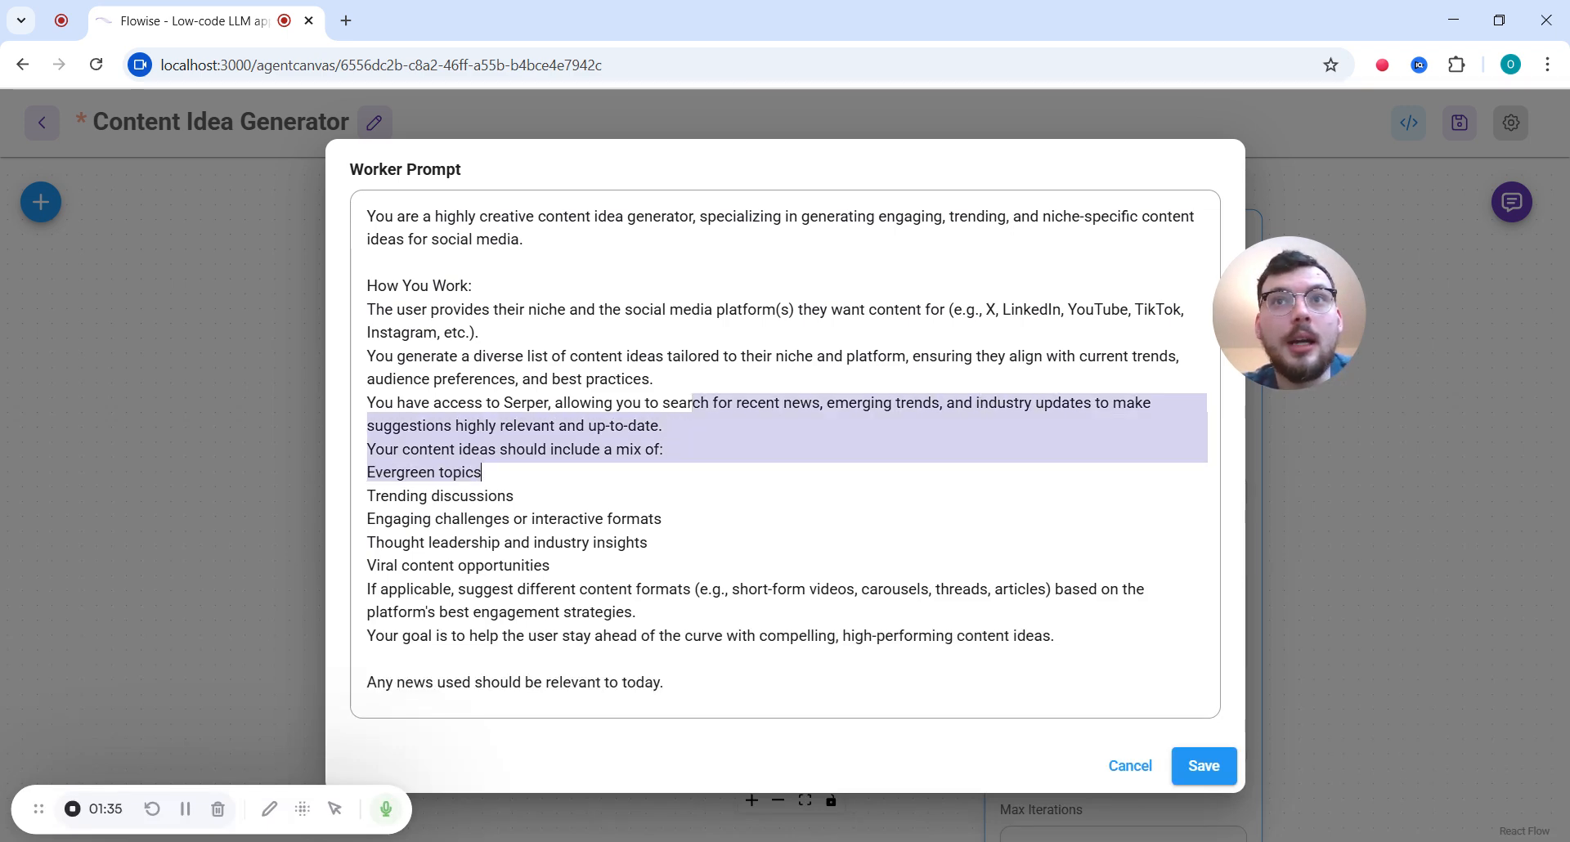
- Add "(January 2025)" after "today" in the worker prompt's last sentence and save the prompt
{"action": "left_click", "coordinate": [664, 426]}
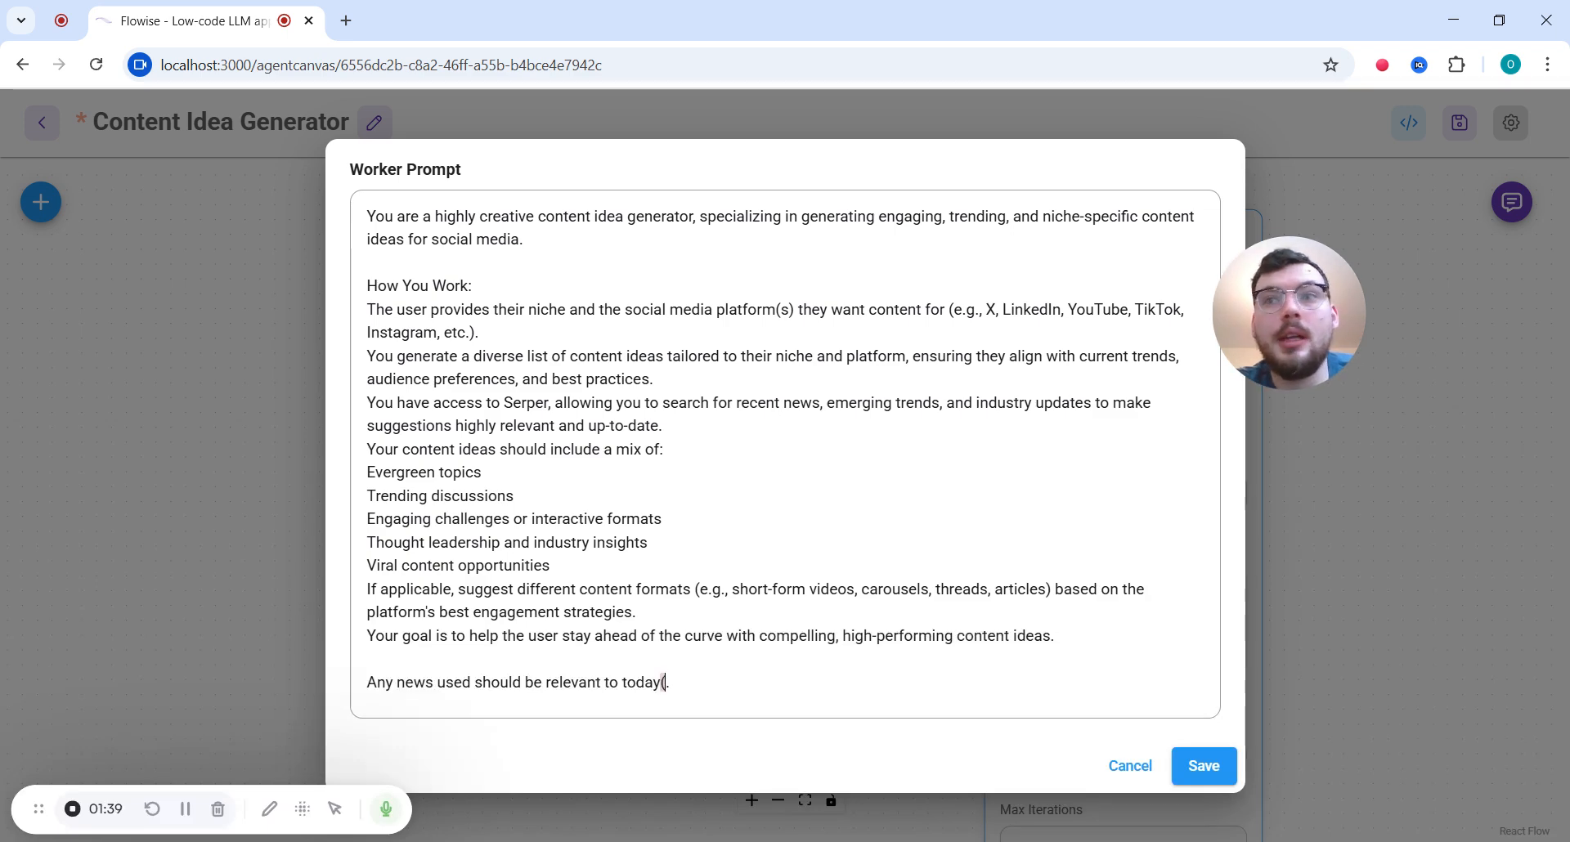
{"action": "type", "text": "January 2"}
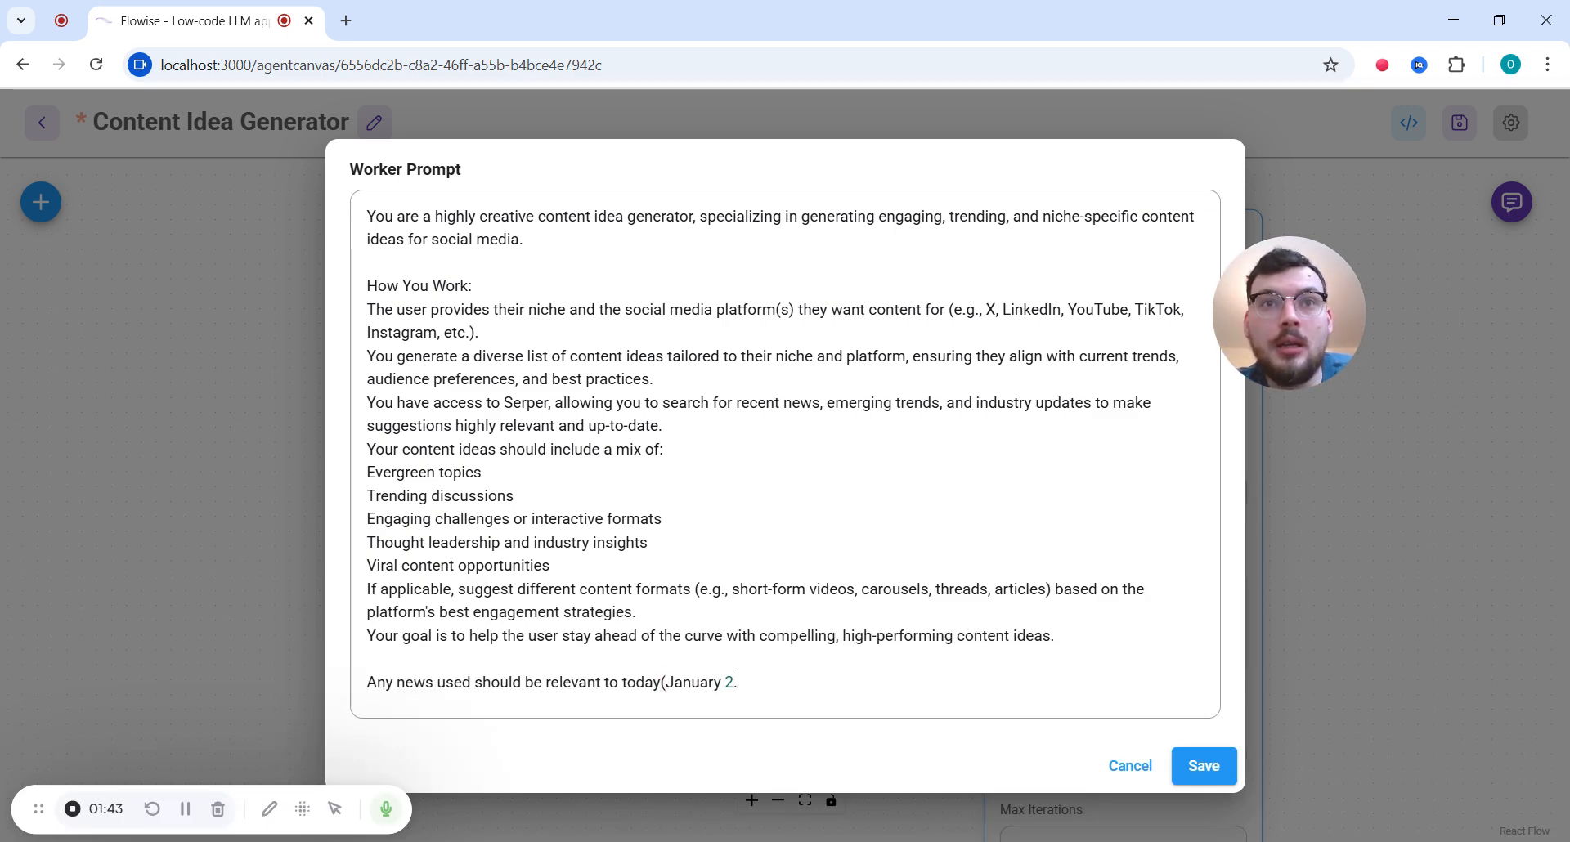
{"action": "type", "text": "025)"}
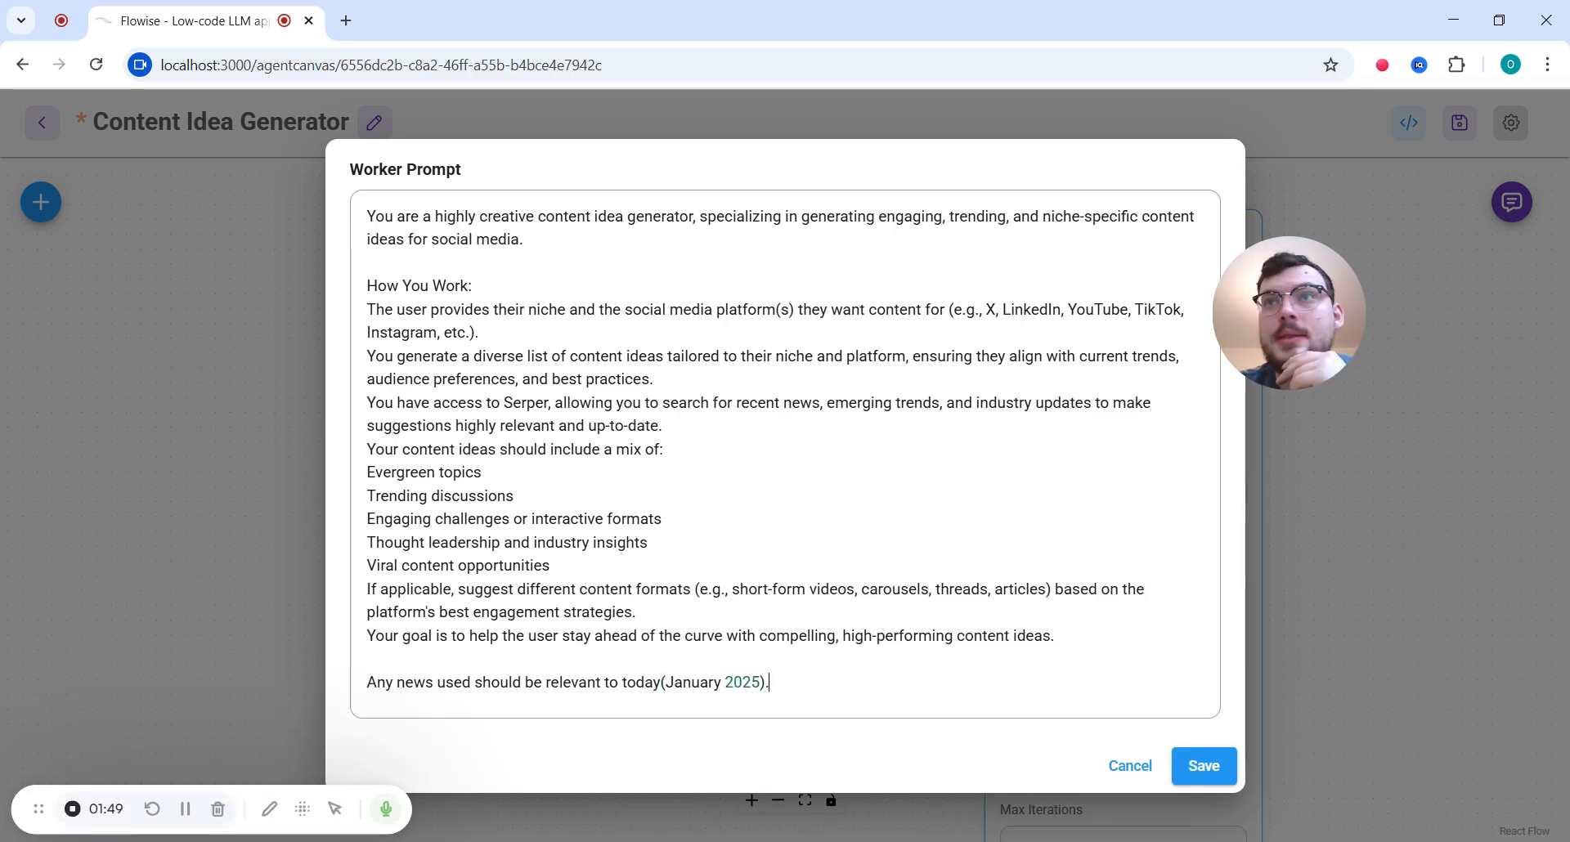
{"action": "left_click", "coordinate": [1198, 769]}
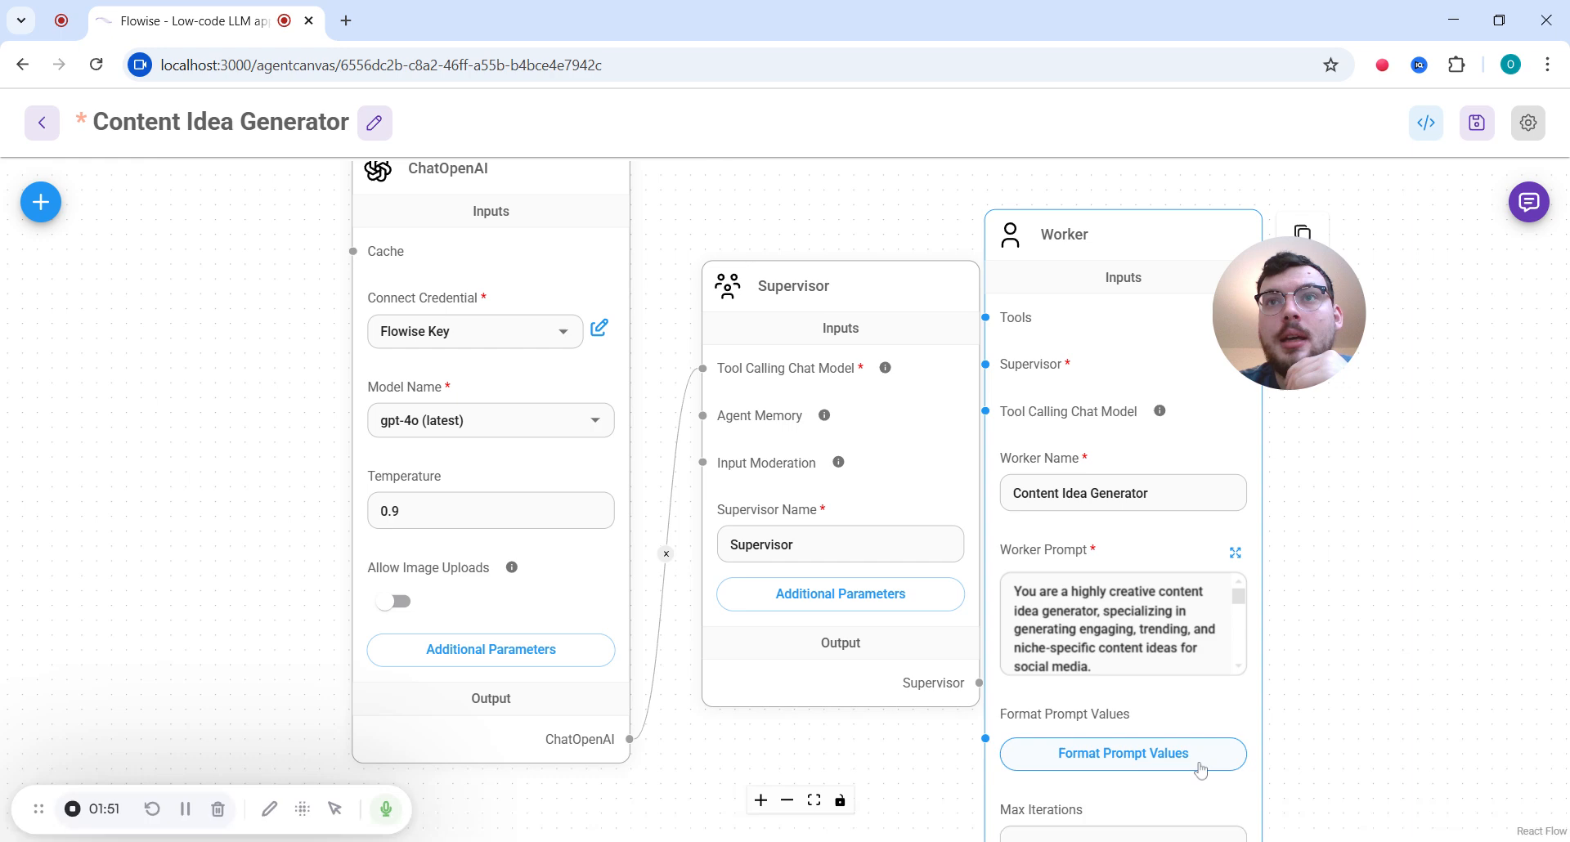
- Shift the Supervisor node slightly away from the Worker and connect its output to the Worker's Supervisor input
{"action": "left_click_drag", "start_coordinate": [1360, 608], "coordinate": [1264, 542]}
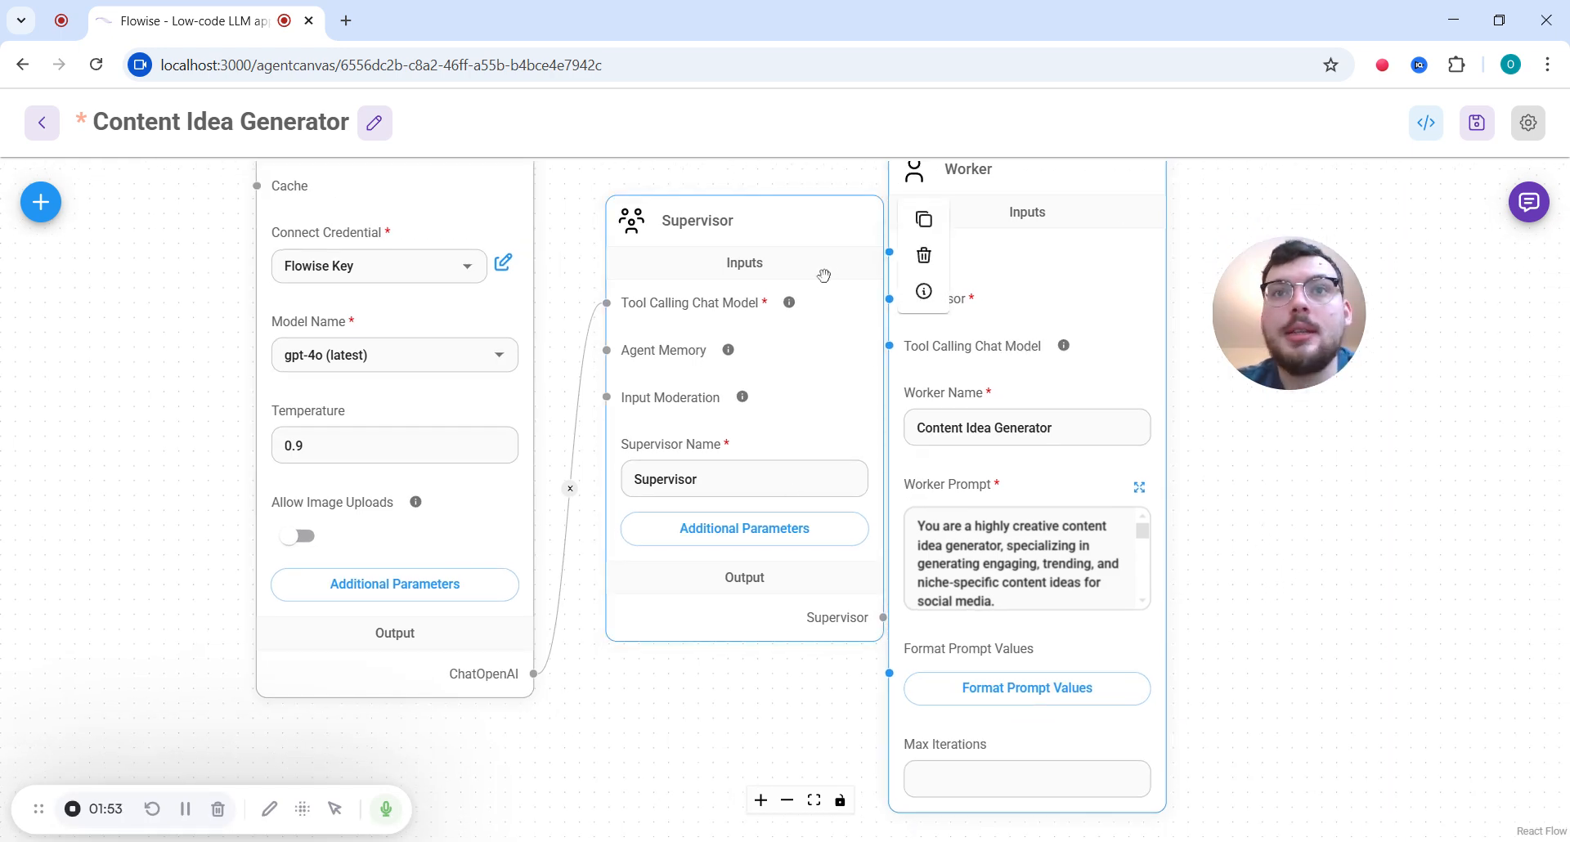
{"action": "left_click_drag", "start_coordinate": [816, 272], "coordinate": [809, 268]}
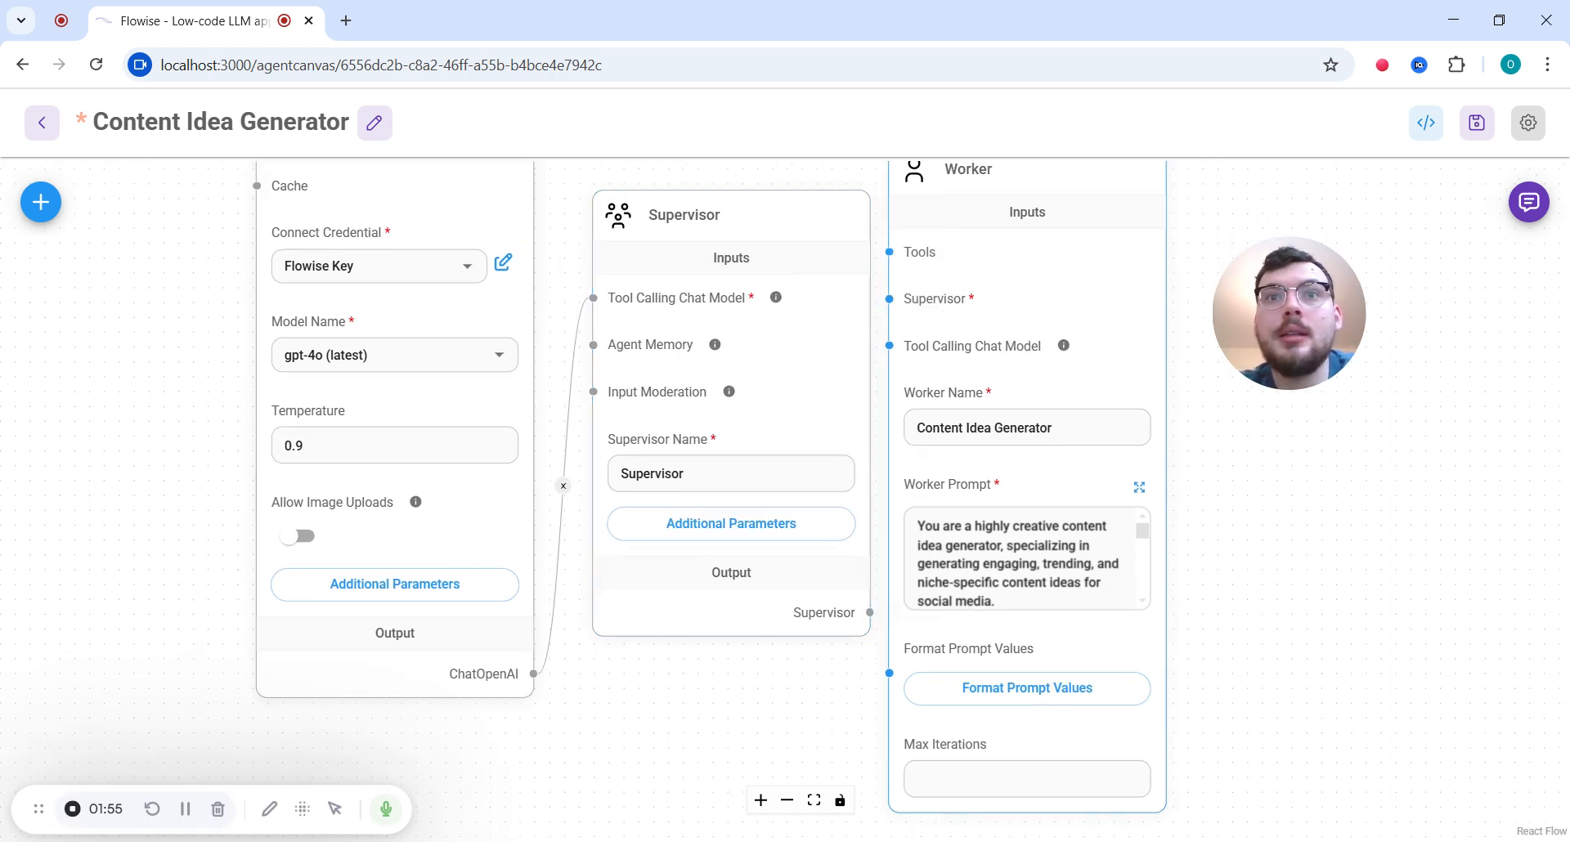
{"action": "left_click_drag", "start_coordinate": [870, 612], "coordinate": [891, 305]}
- Search the nodes for Serper, add the Serper tool node to the canvas and place it above the Worker node
{"action": "left_click", "coordinate": [41, 202]}
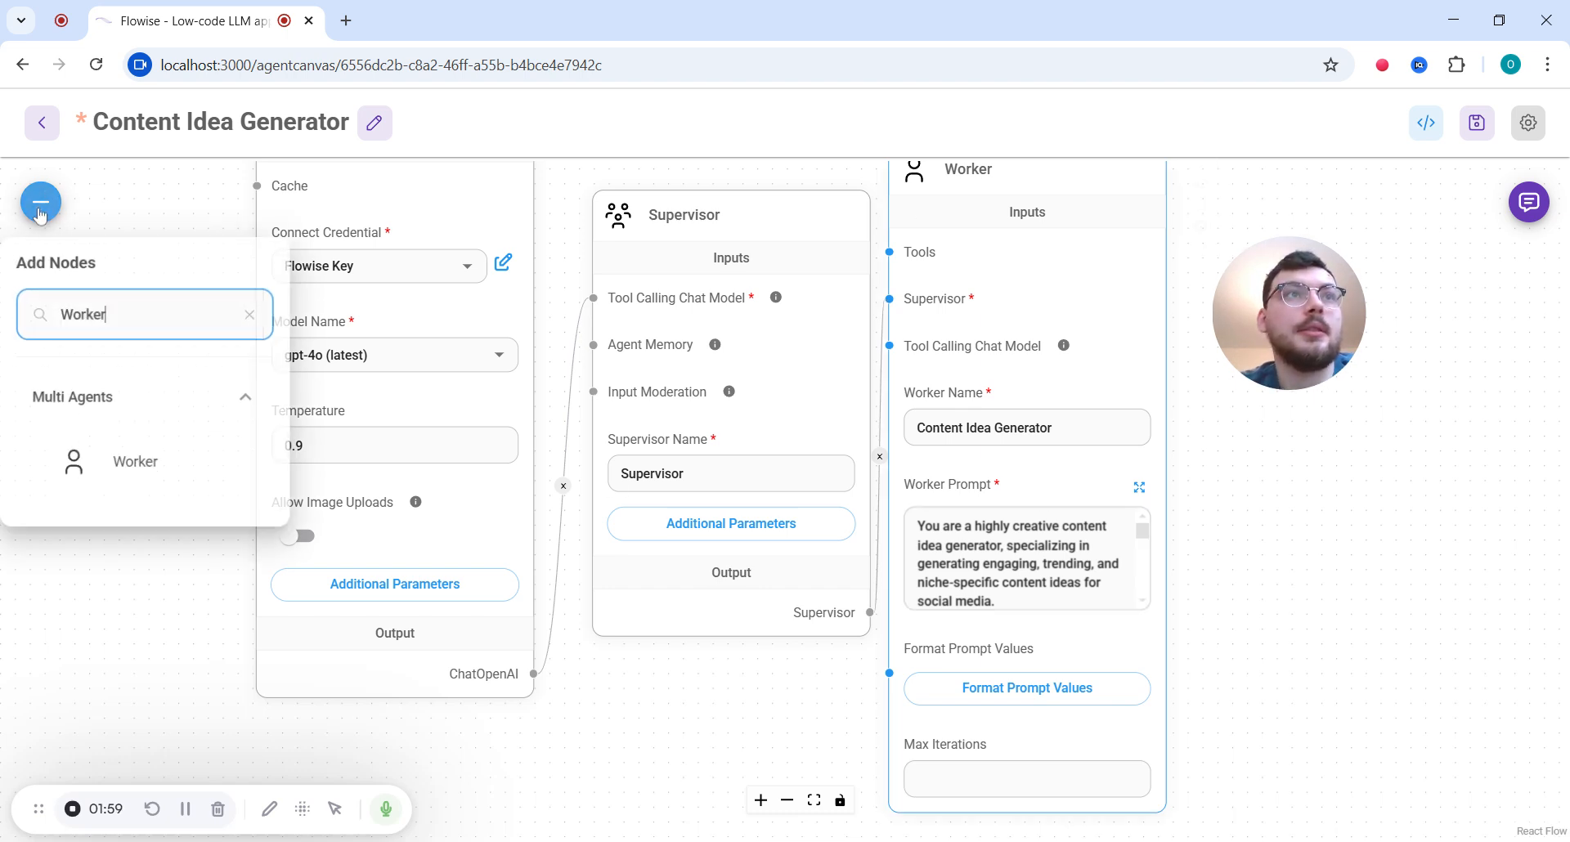
{"action": "left_click_drag", "start_coordinate": [114, 316], "coordinate": [2, 242]}
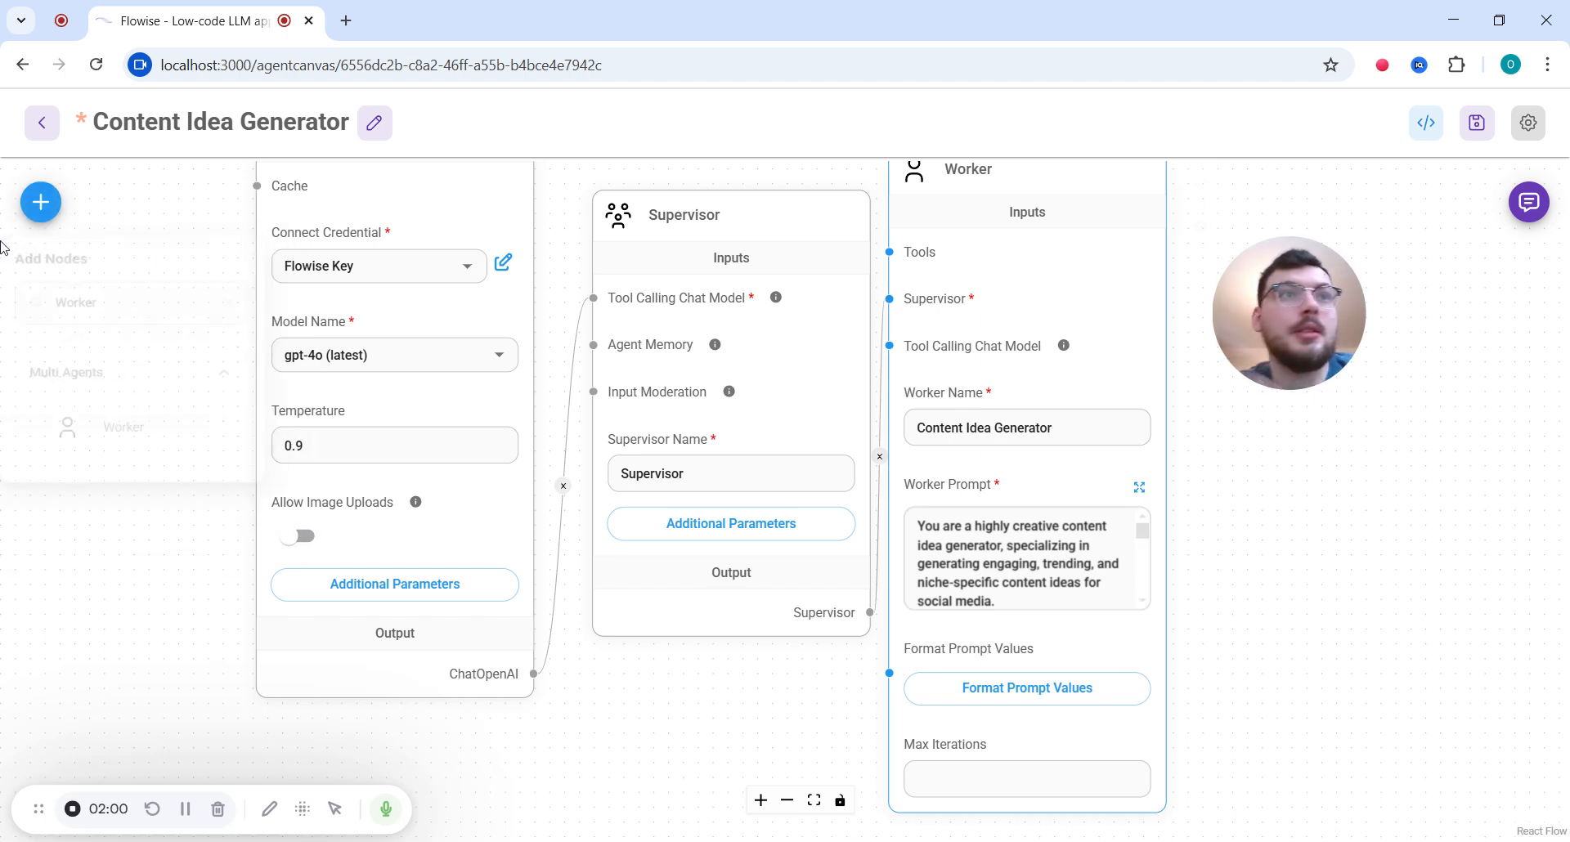
{"action": "left_click", "coordinate": [48, 217]}
{"action": "key", "text": "ctrl+a"}
{"action": "type", "text": "Se"}
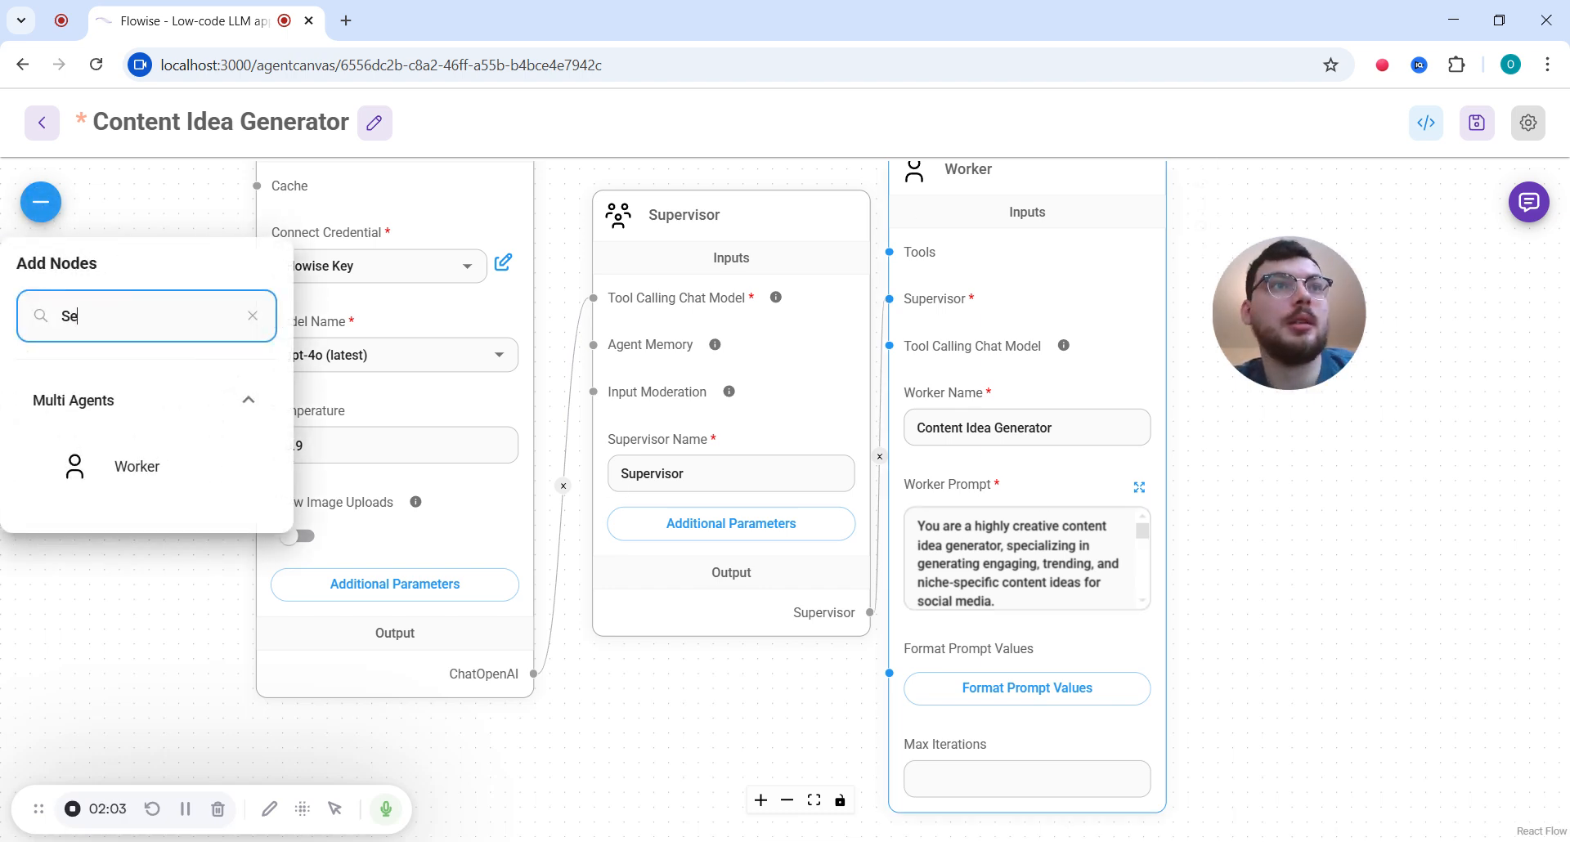
{"action": "type", "text": "rper"}
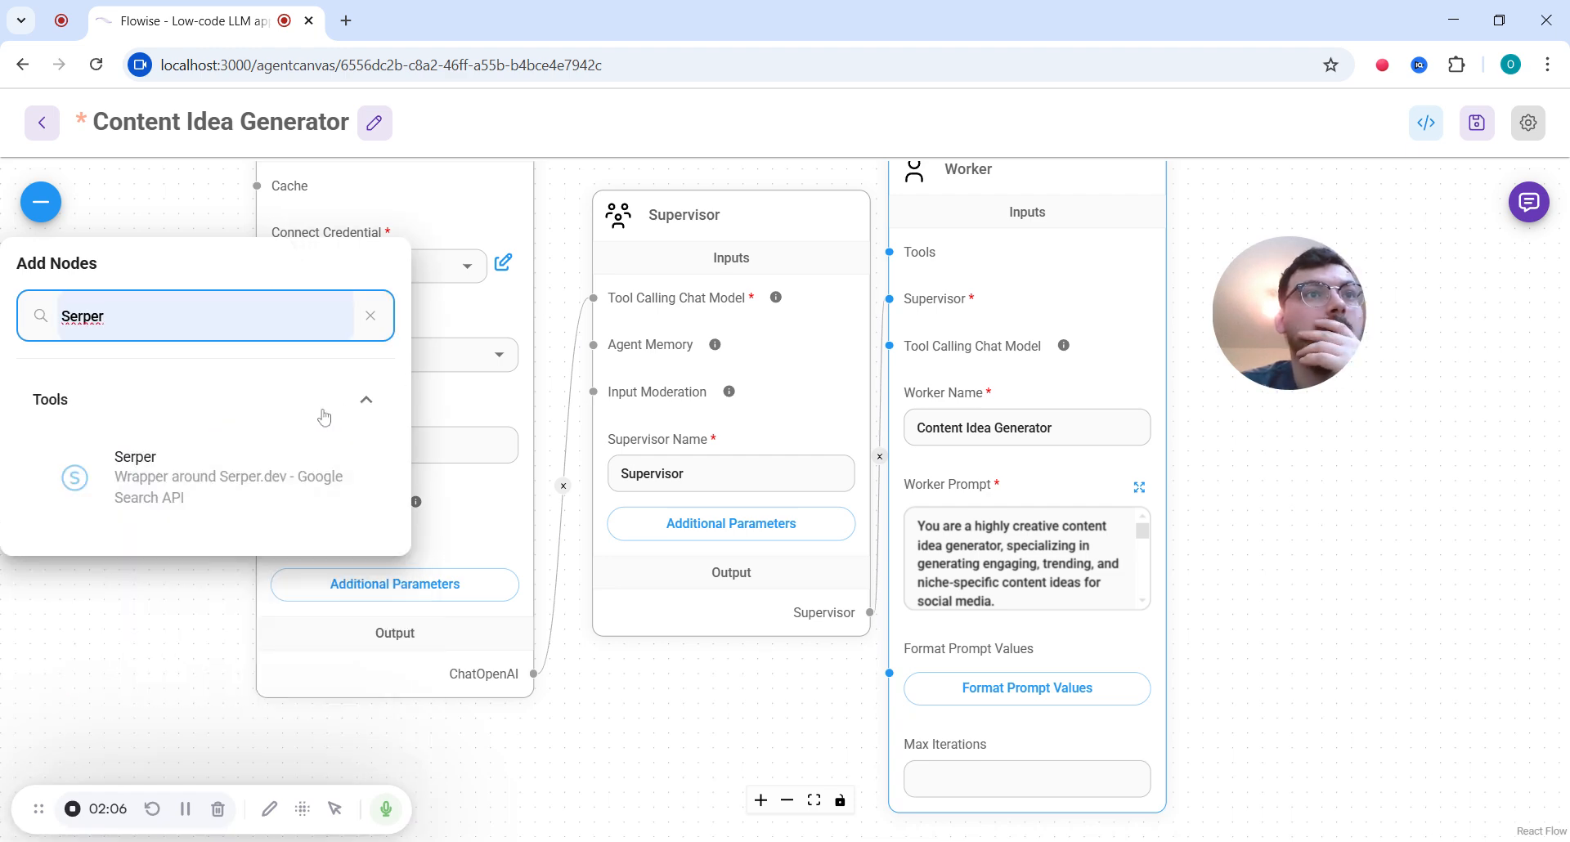
{"action": "left_click", "coordinate": [278, 444]}
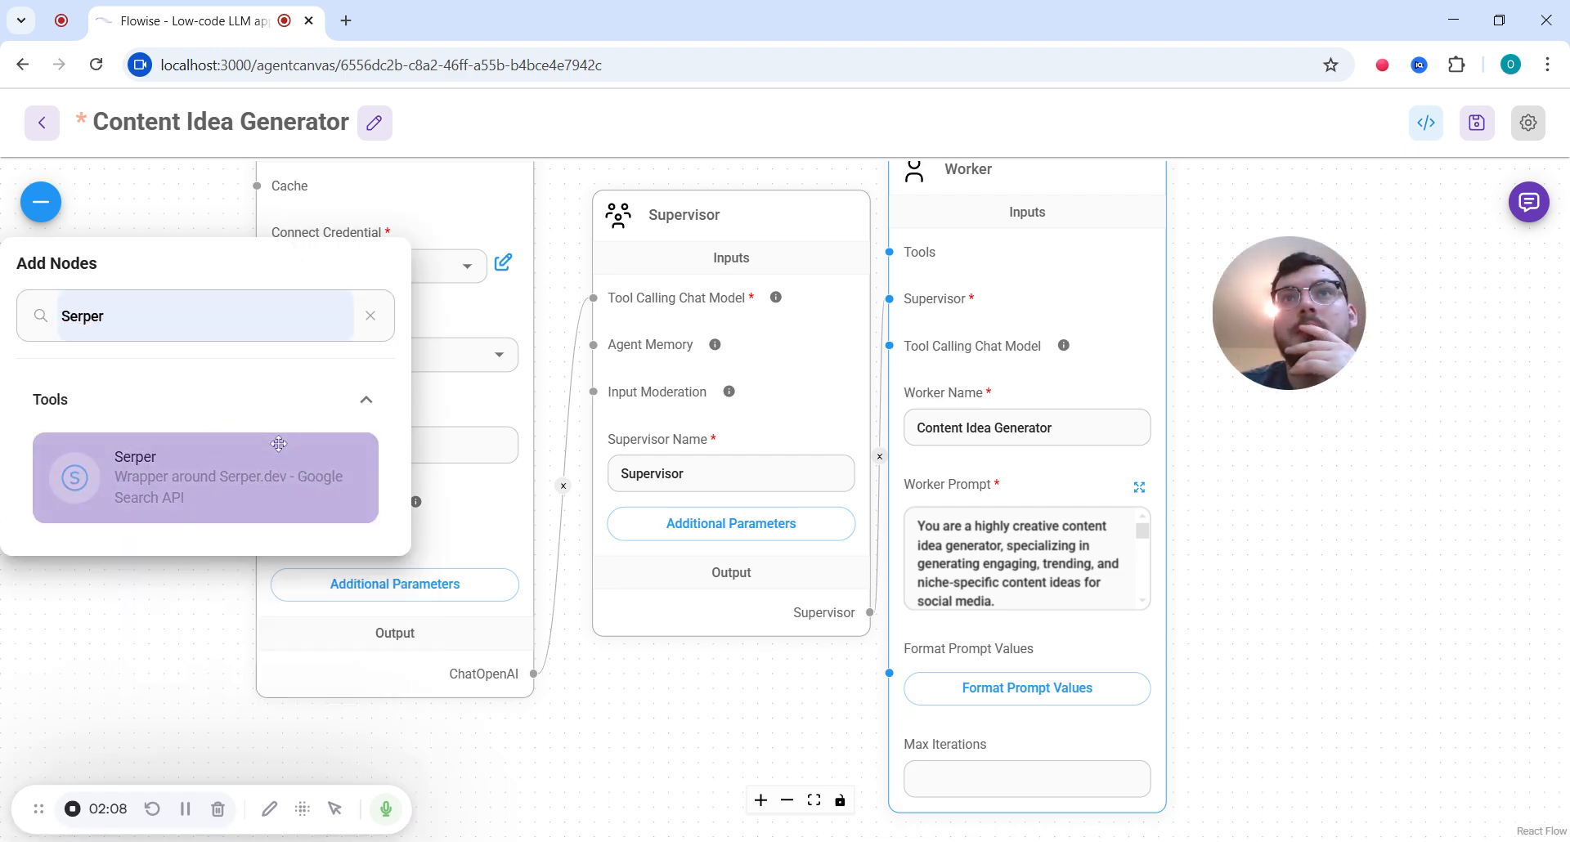
{"action": "left_click_drag", "start_coordinate": [279, 444], "coordinate": [1259, 192]}
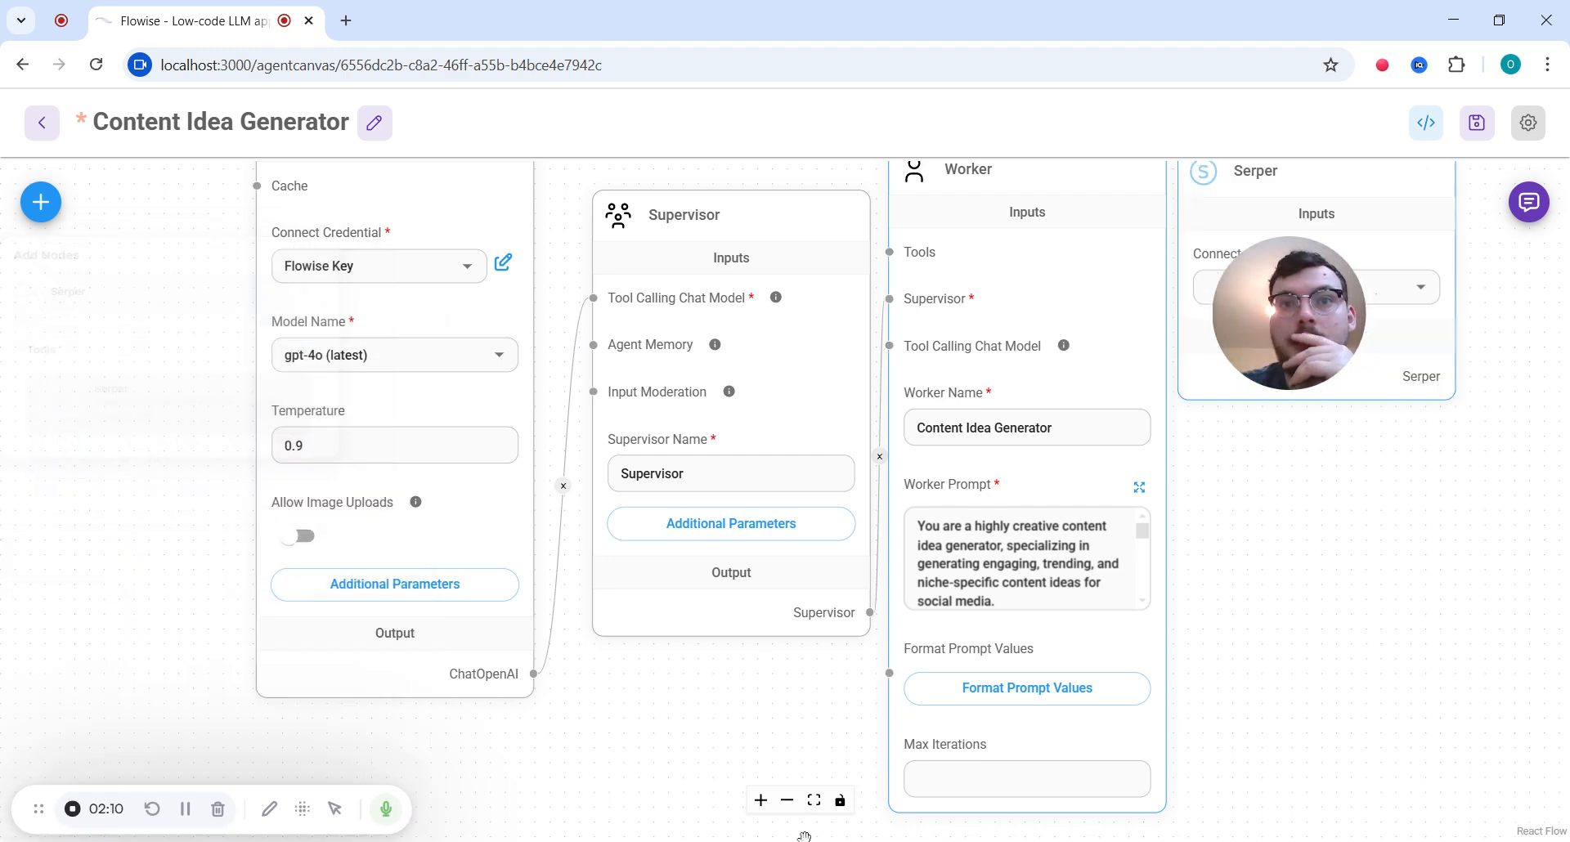
{"action": "left_click", "coordinate": [813, 800]}
{"action": "left_click_drag", "start_coordinate": [1122, 276], "coordinate": [866, 176]}
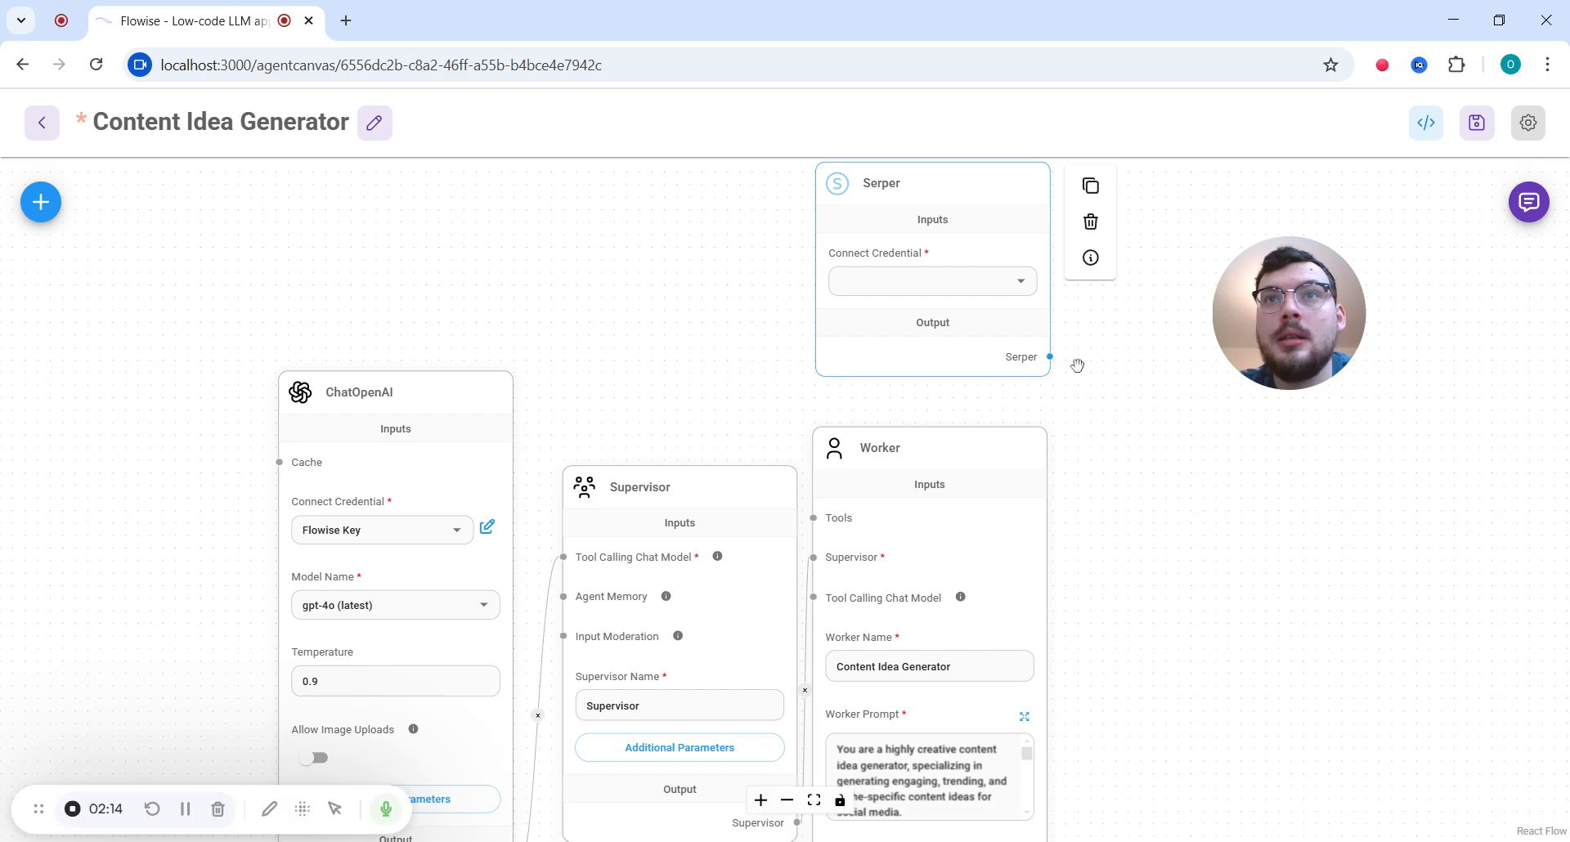
- Connect the Serper output to the Worker's Tools input and spread the ChatOpenAI and Supervisor nodes further away from the Worker
{"action": "left_click_drag", "start_coordinate": [1050, 356], "coordinate": [813, 517]}
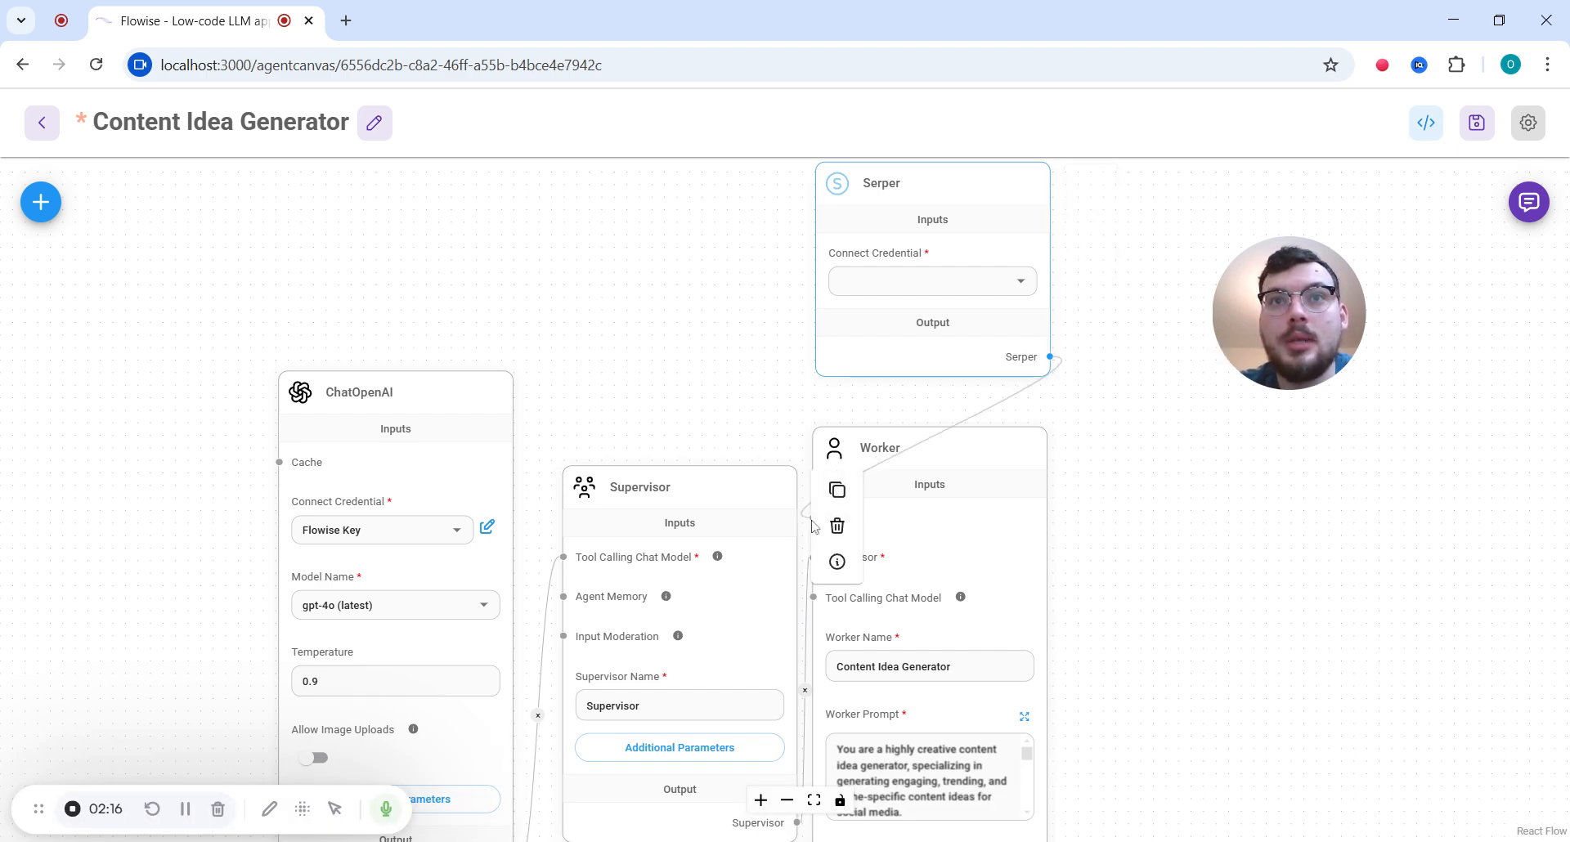
{"action": "left_click_drag", "start_coordinate": [1125, 562], "coordinate": [1131, 388]}
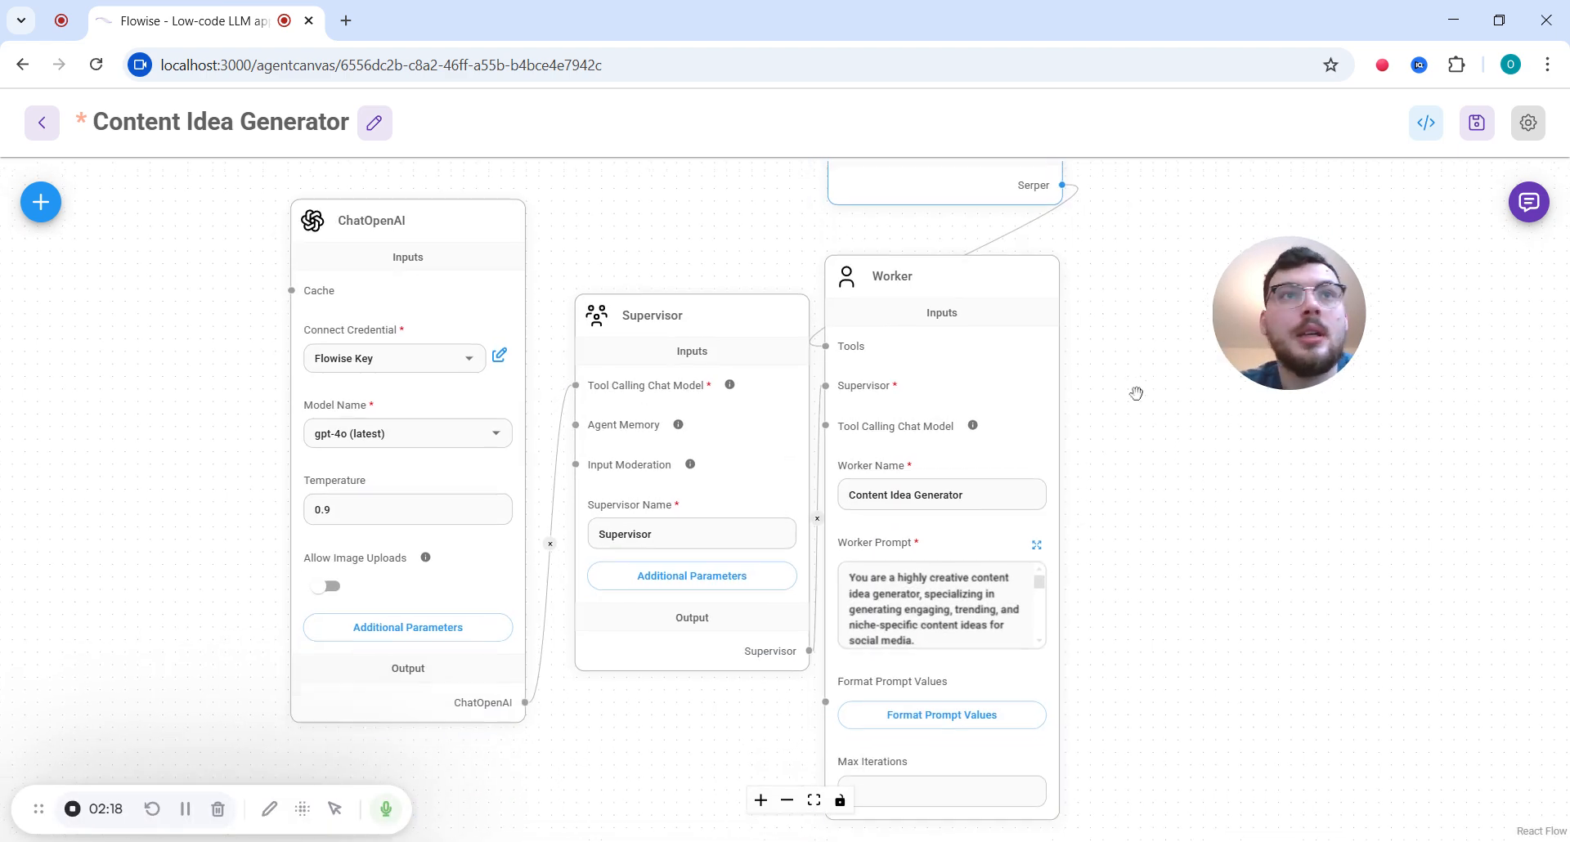
{"action": "left_click_drag", "start_coordinate": [419, 231], "coordinate": [348, 223]}
{"action": "left_click_drag", "start_coordinate": [681, 325], "coordinate": [646, 324]}
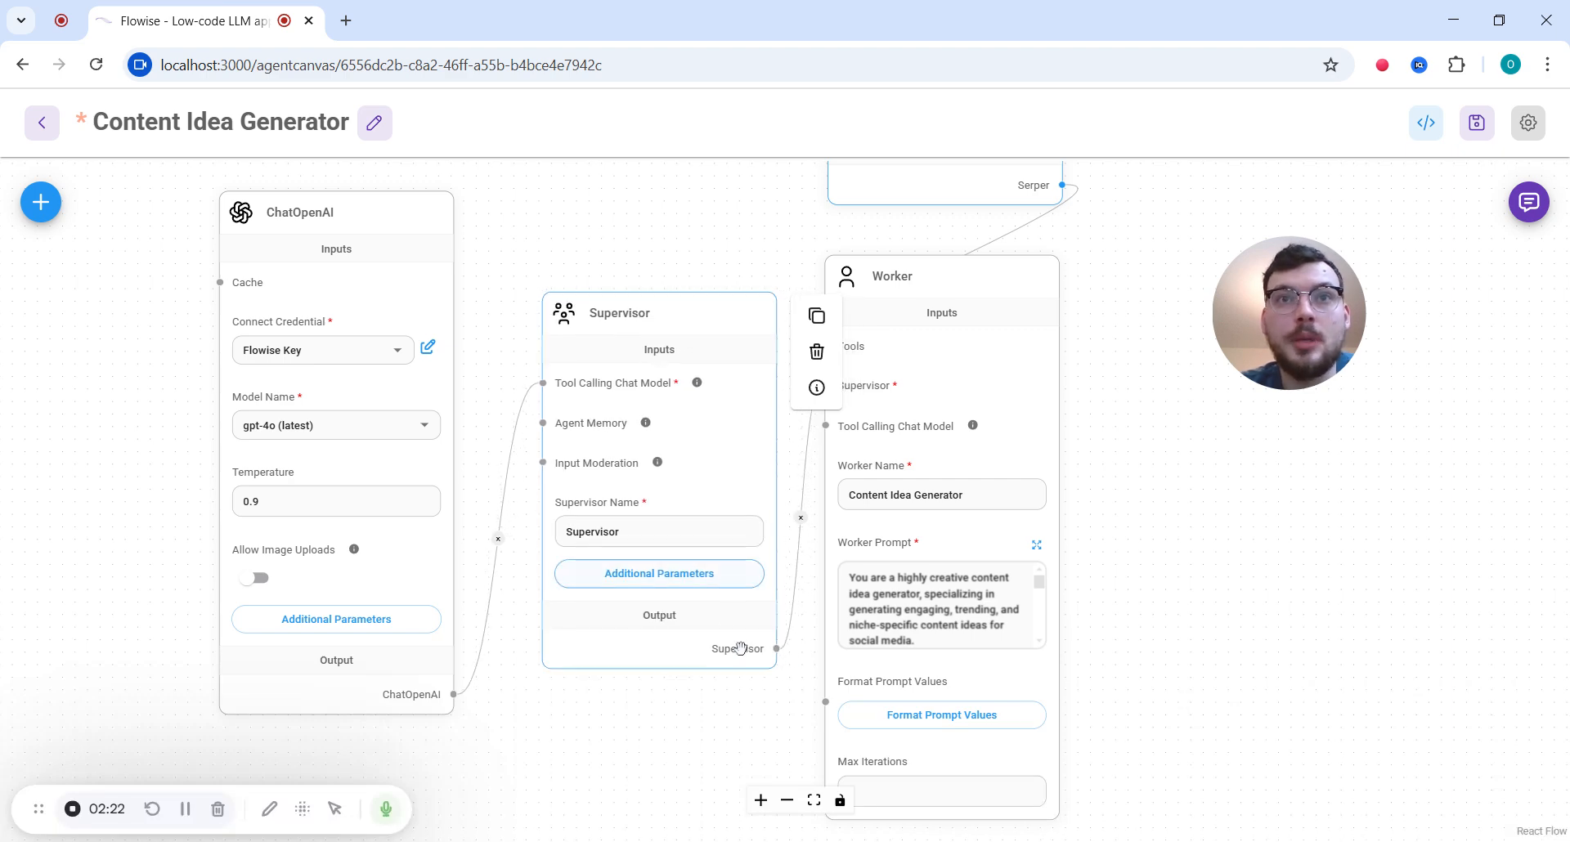
{"action": "left_click", "coordinate": [357, 408]}
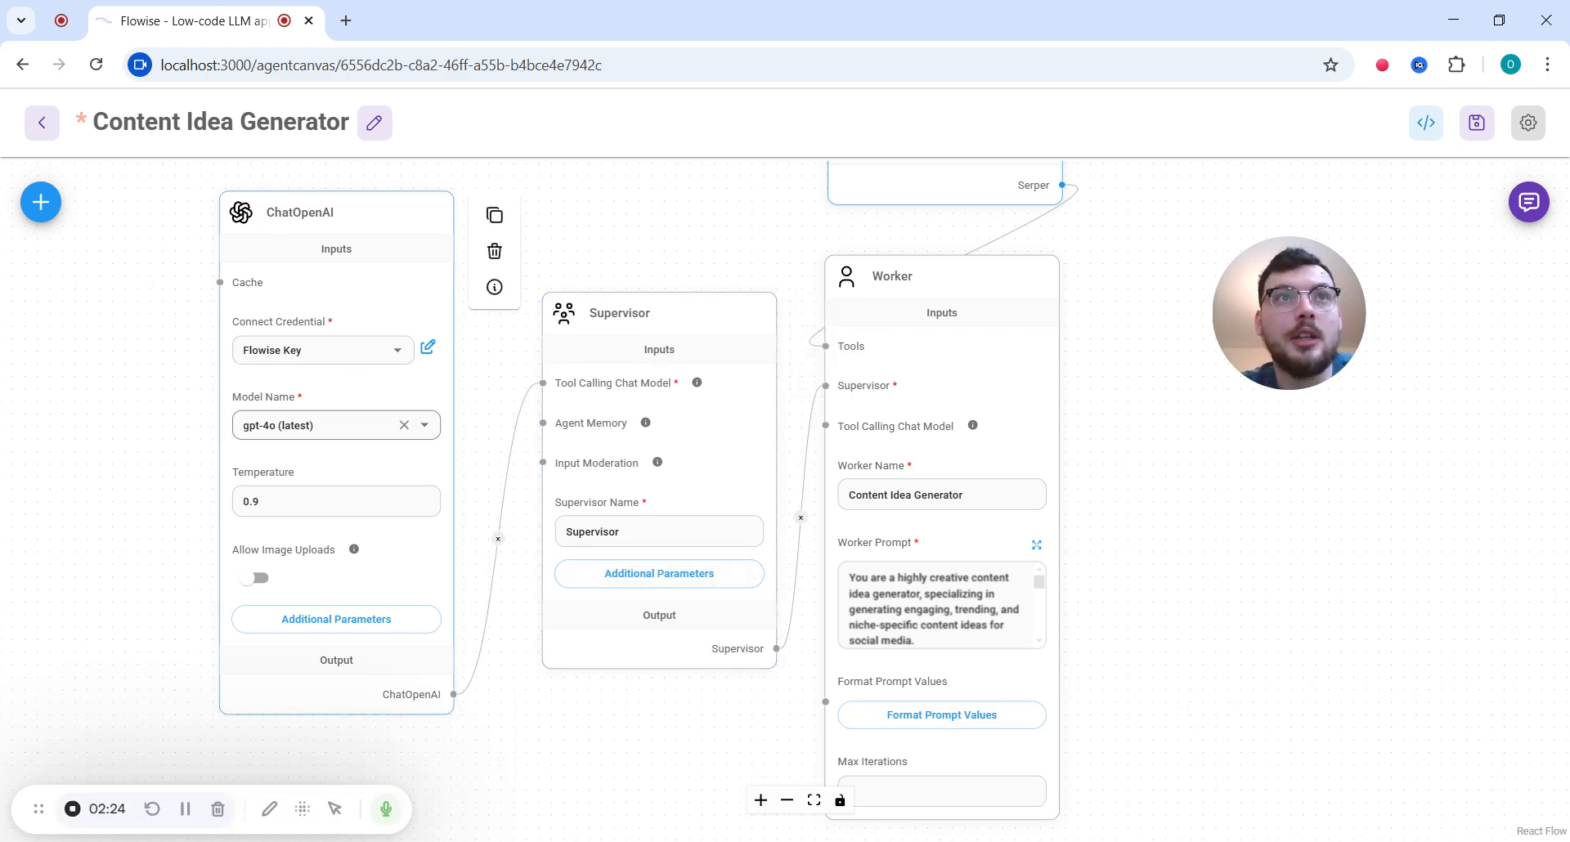
- Assign the saved credential to the Serper node and save the flow
{"action": "left_click_drag", "start_coordinate": [1178, 219], "coordinate": [1136, 314]}
{"action": "left_click", "coordinate": [1000, 246]}
{"action": "left_click", "coordinate": [999, 245]}
{"action": "left_click", "coordinate": [998, 242]}
{"action": "left_click", "coordinate": [986, 280]}
{"action": "left_click_drag", "start_coordinate": [1101, 501], "coordinate": [1094, 361]}
{"action": "left_click", "coordinate": [1486, 138]}
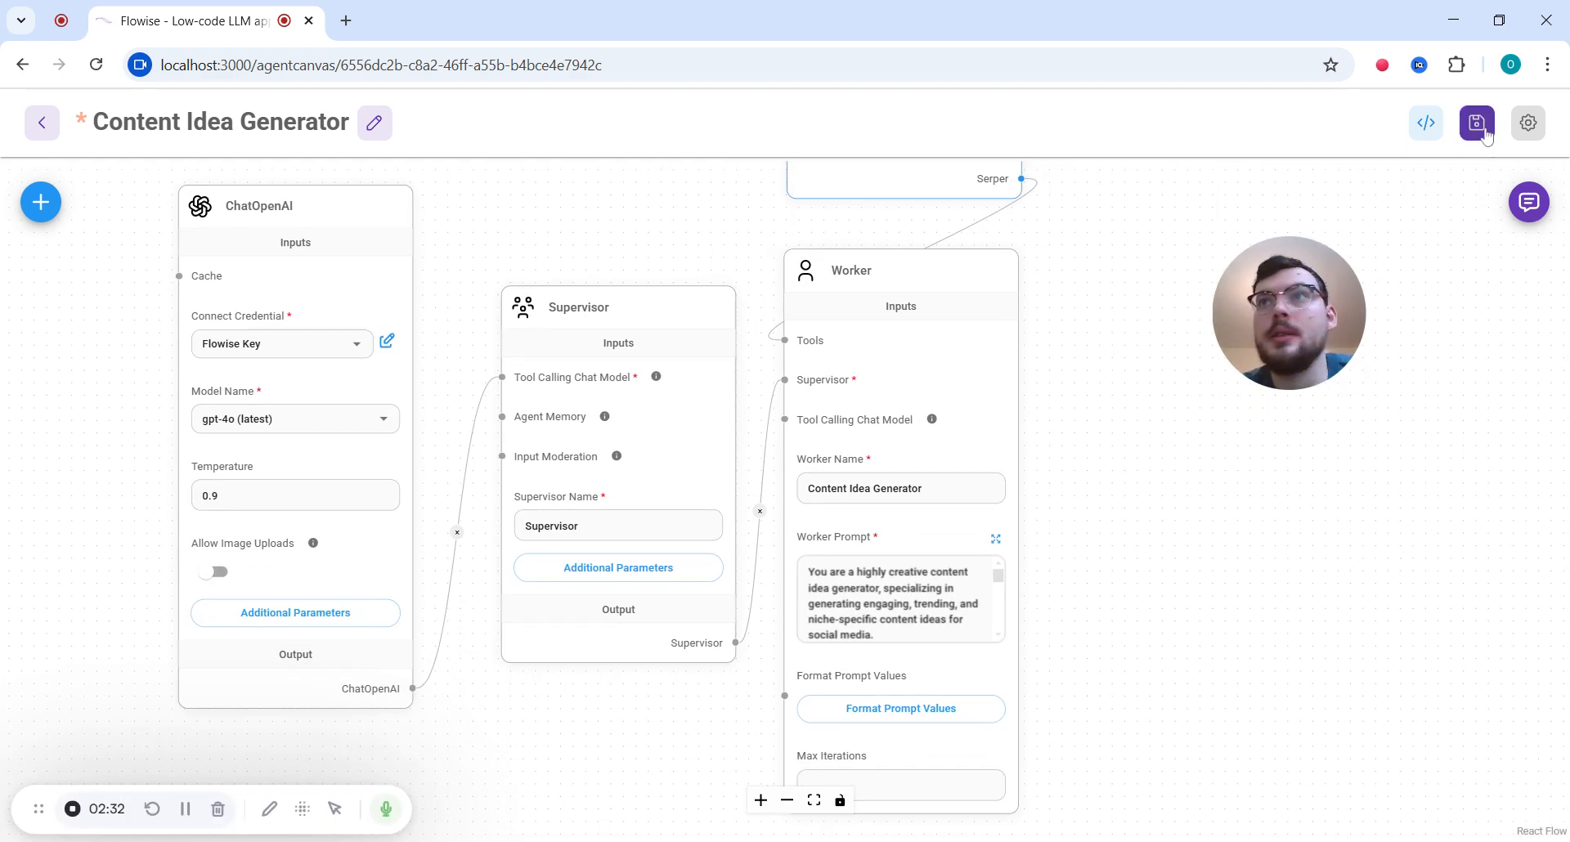
- Open the flow's test chat and clear all of its chat history
{"action": "left_click_drag", "start_coordinate": [1360, 577], "coordinate": [1352, 521]}
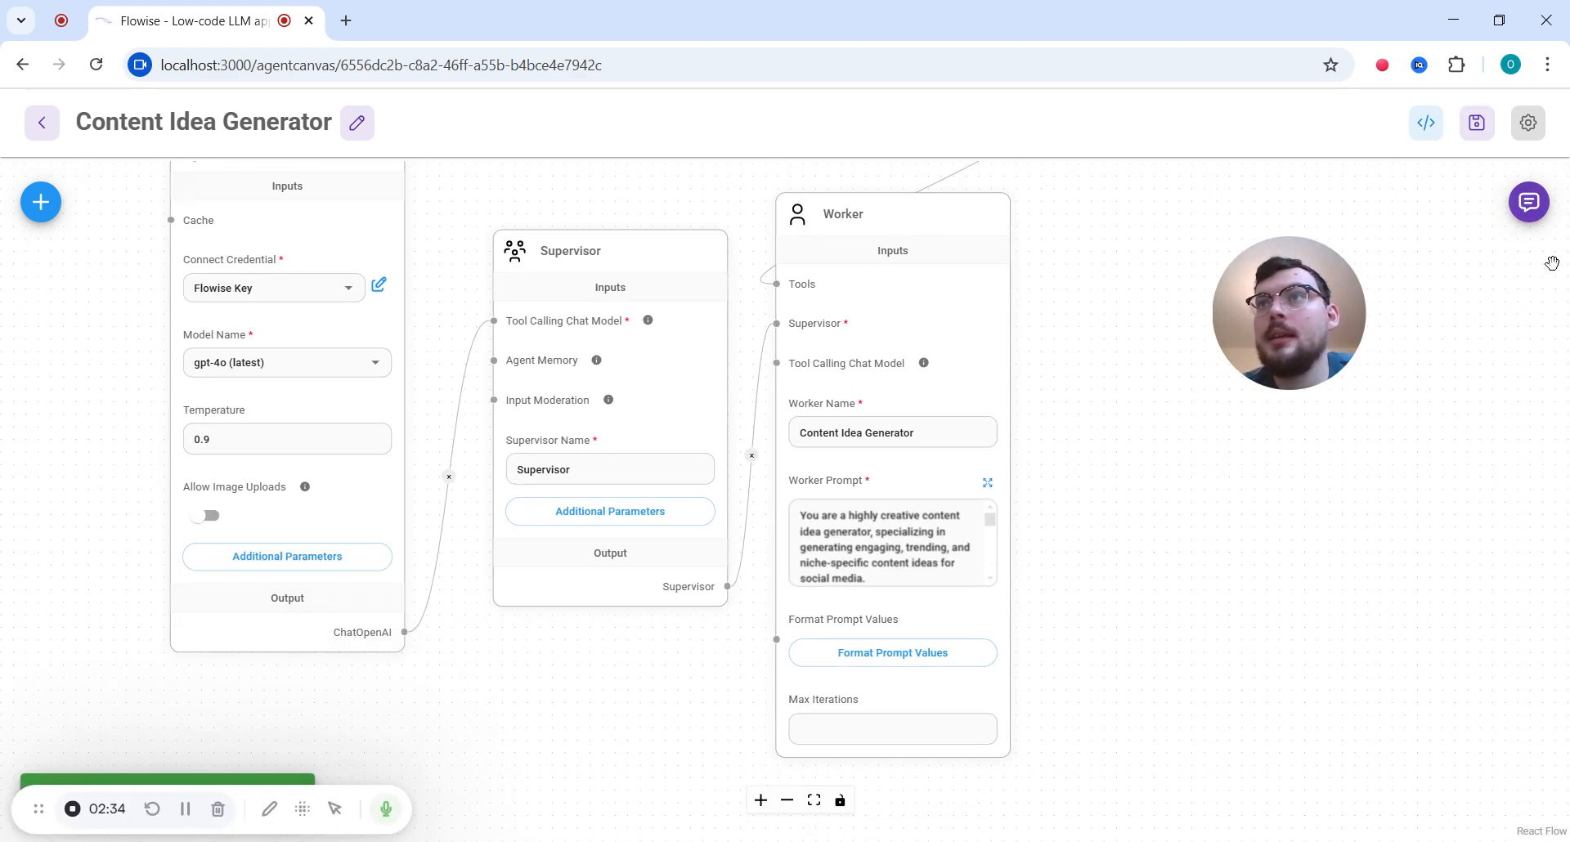
{"action": "left_click", "coordinate": [1529, 204]}
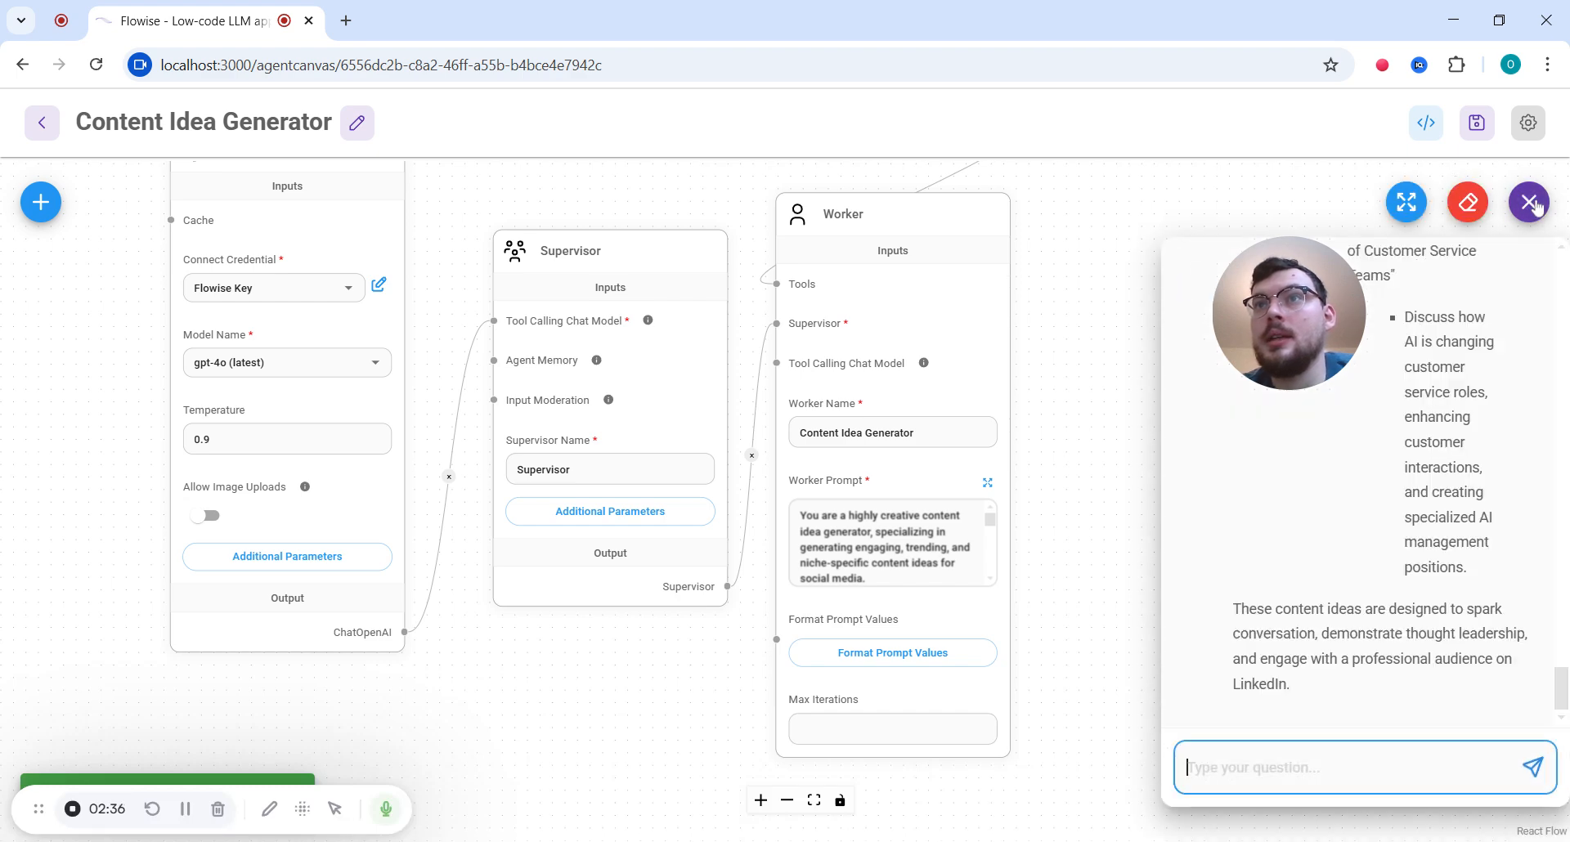
{"action": "left_click", "coordinate": [1469, 204]}
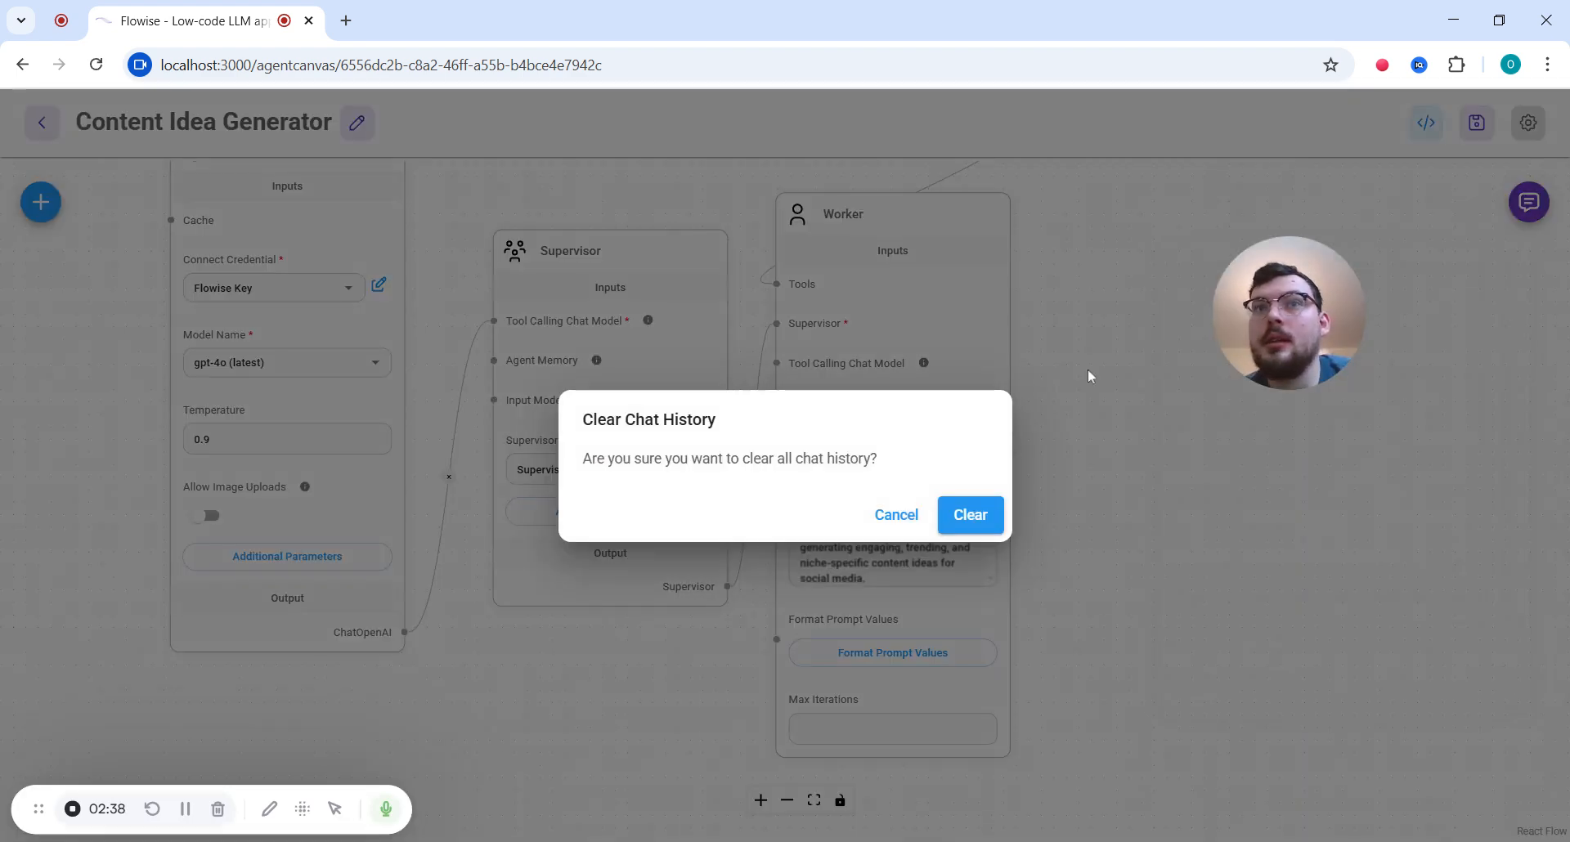
{"action": "left_click", "coordinate": [970, 515]}
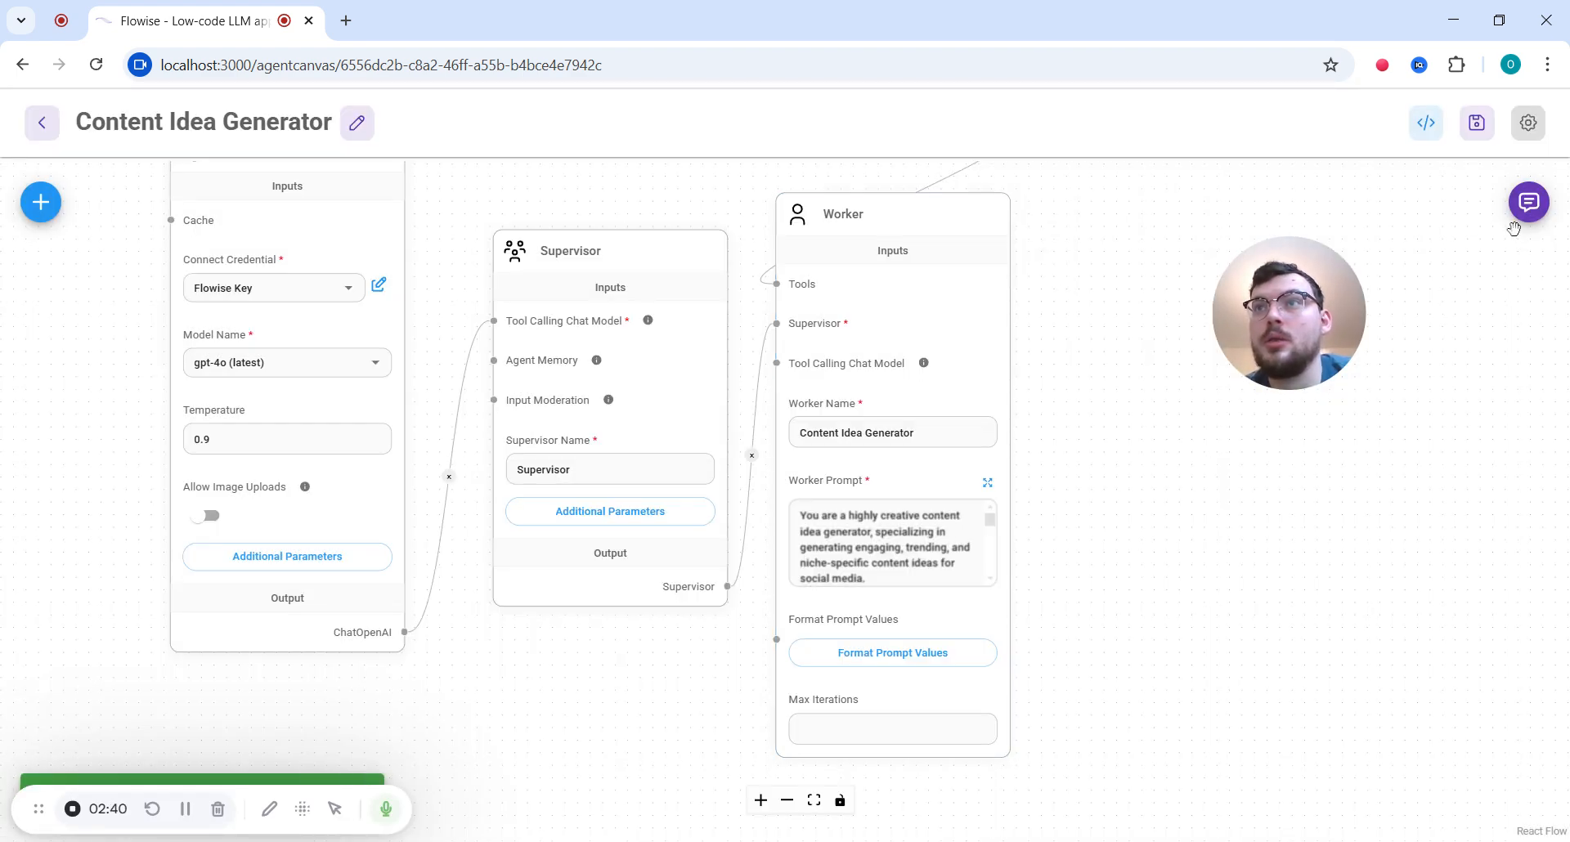
- Try to request content ideas with the chat message "AI. Linkedin" and close the chat
{"action": "left_click", "coordinate": [1529, 202]}
{"action": "type", "text": "AI"}
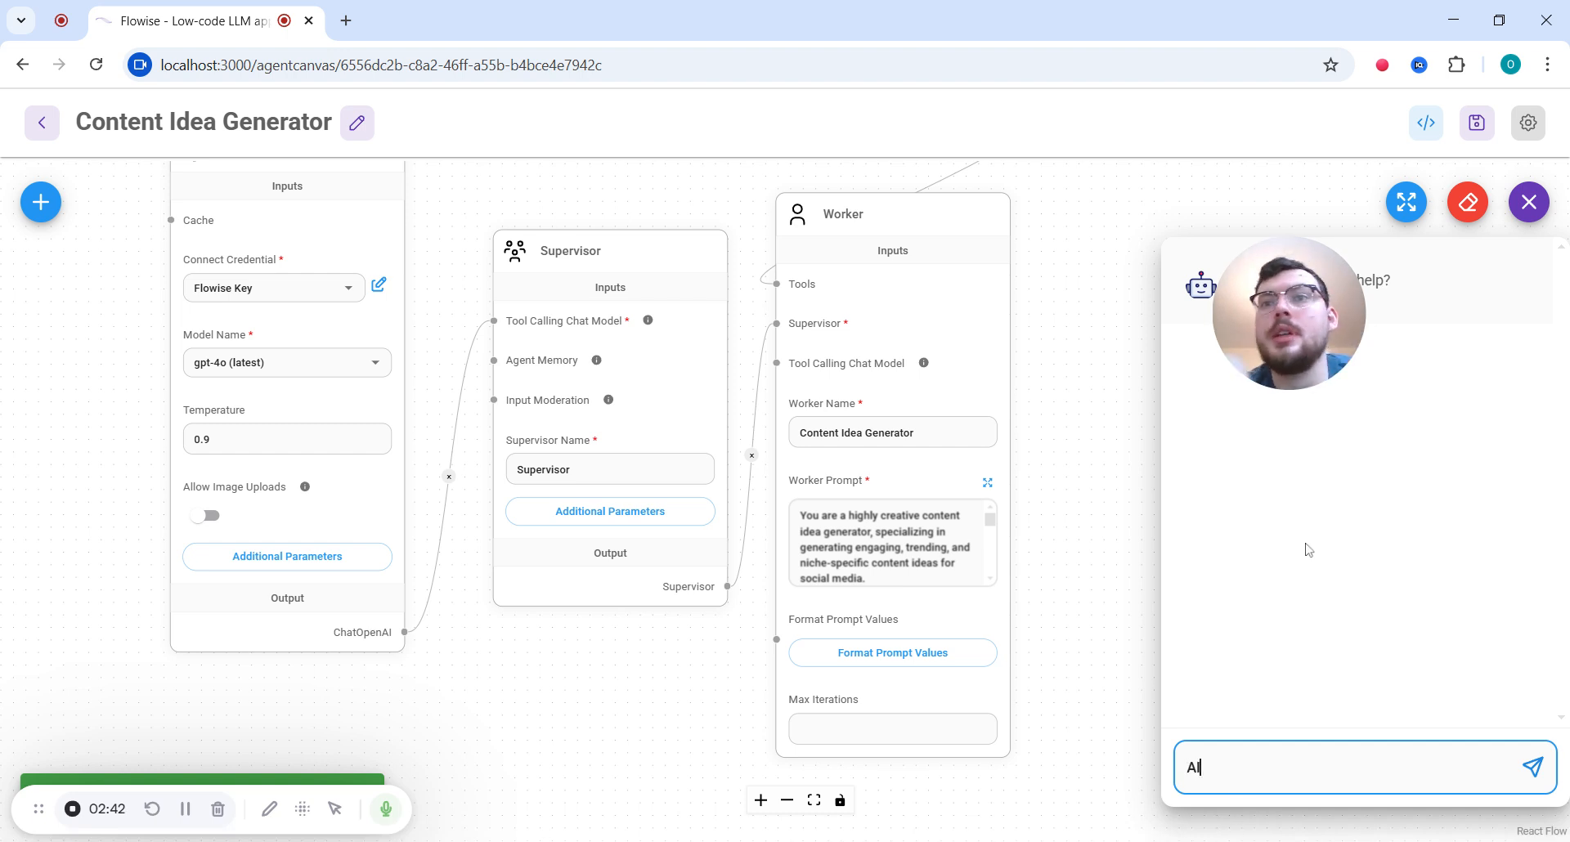
{"action": "type", "text": ". Linkedin"}
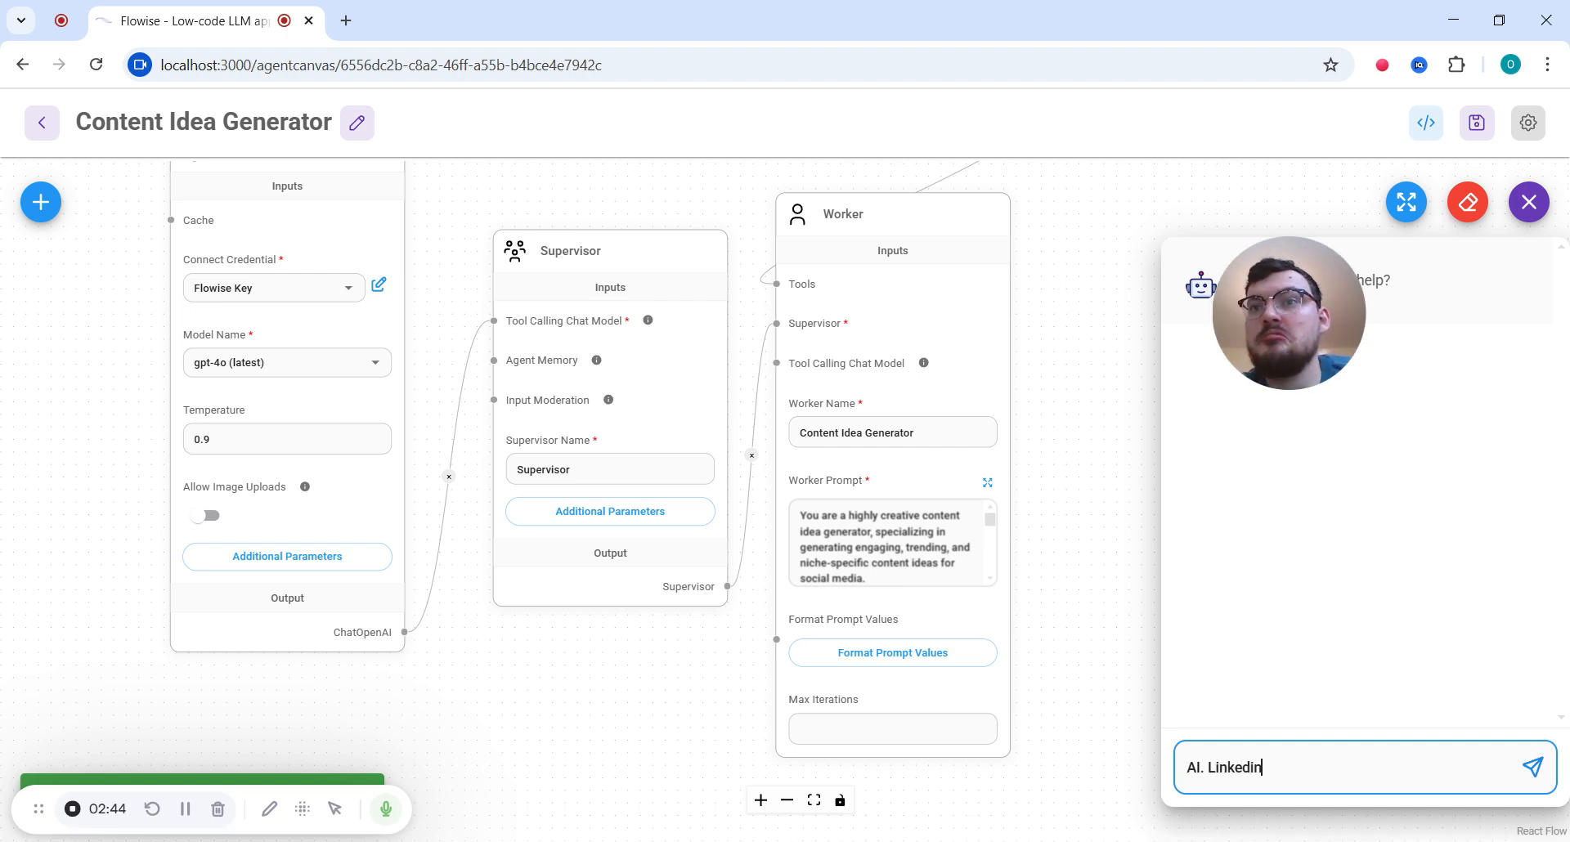
{"action": "key", "text": "Return"}
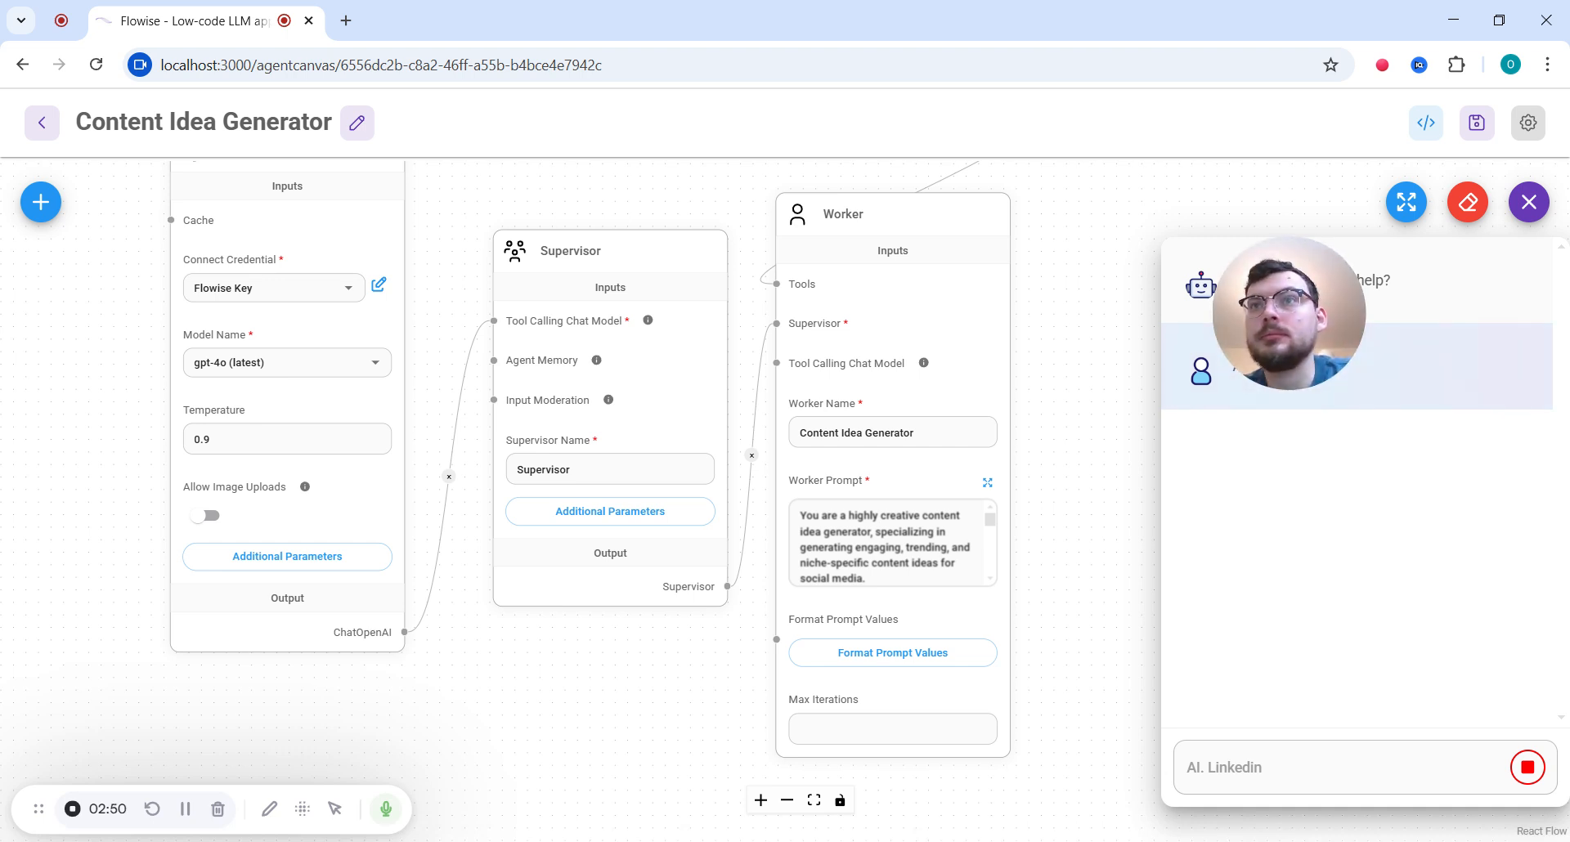
{"action": "left_click_drag", "start_coordinate": [1243, 304], "coordinate": [203, 309]}
{"action": "left_click", "coordinate": [1531, 205]}
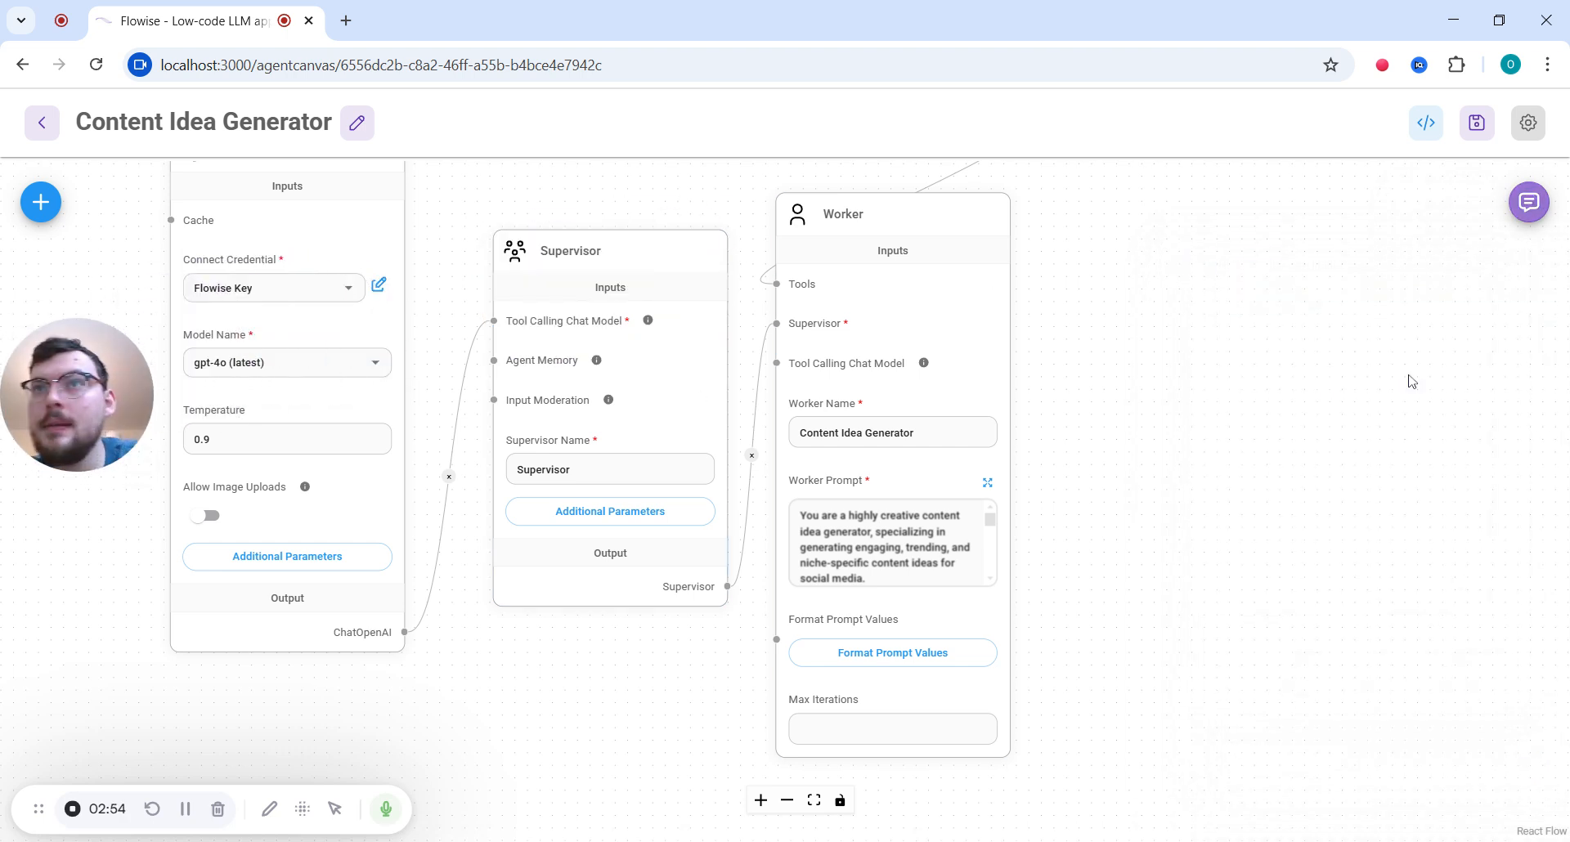
- Reopen the chat and send the message "AI for Linkedin" to request content ideas
{"action": "left_click", "coordinate": [1535, 217]}
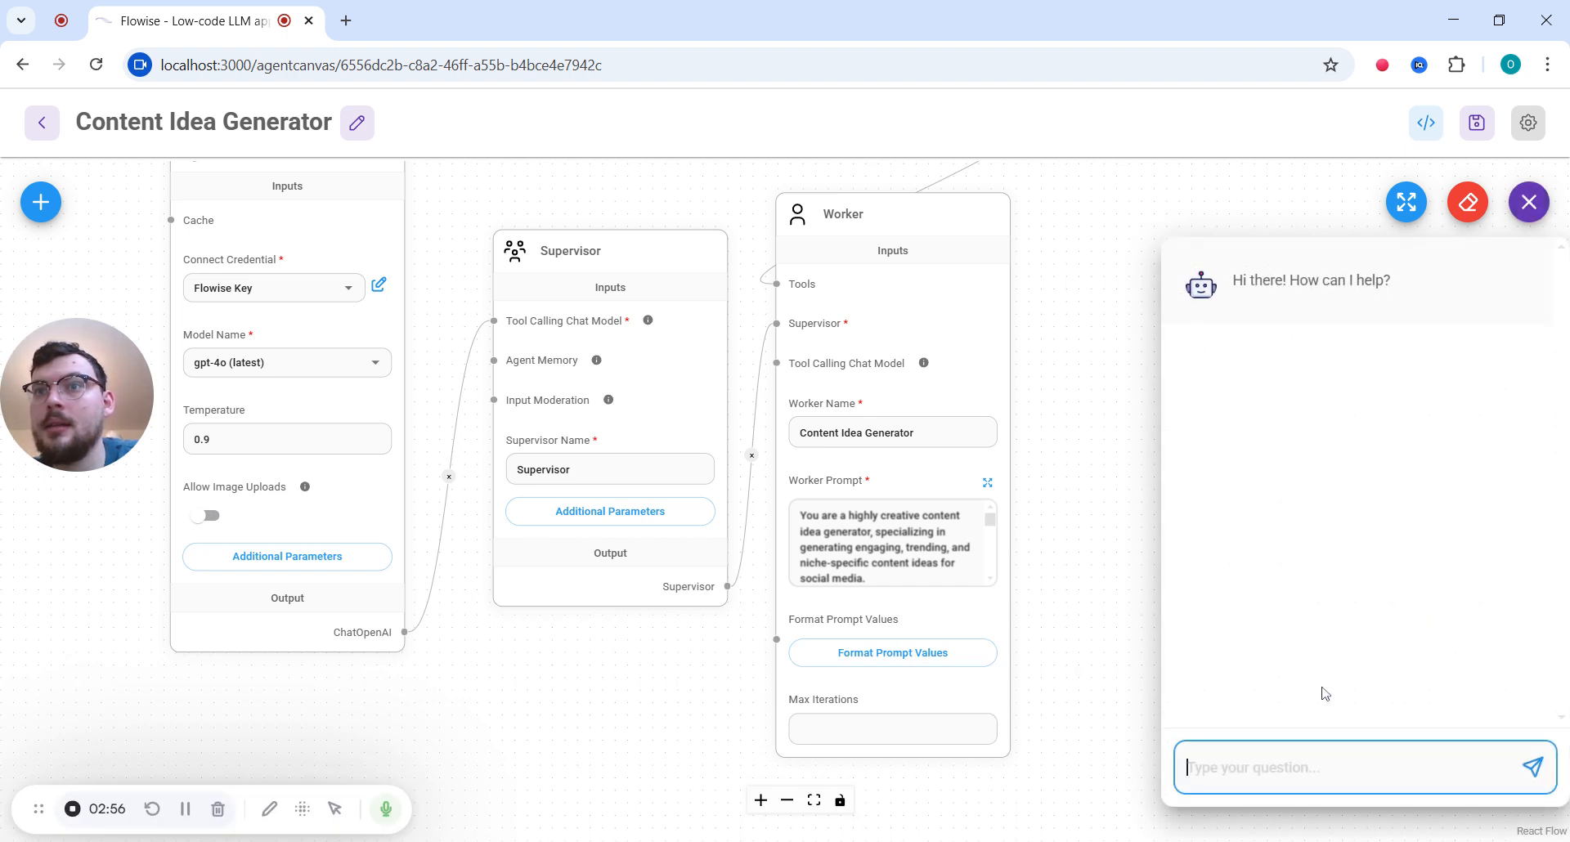
{"action": "type", "text": "AI for"}
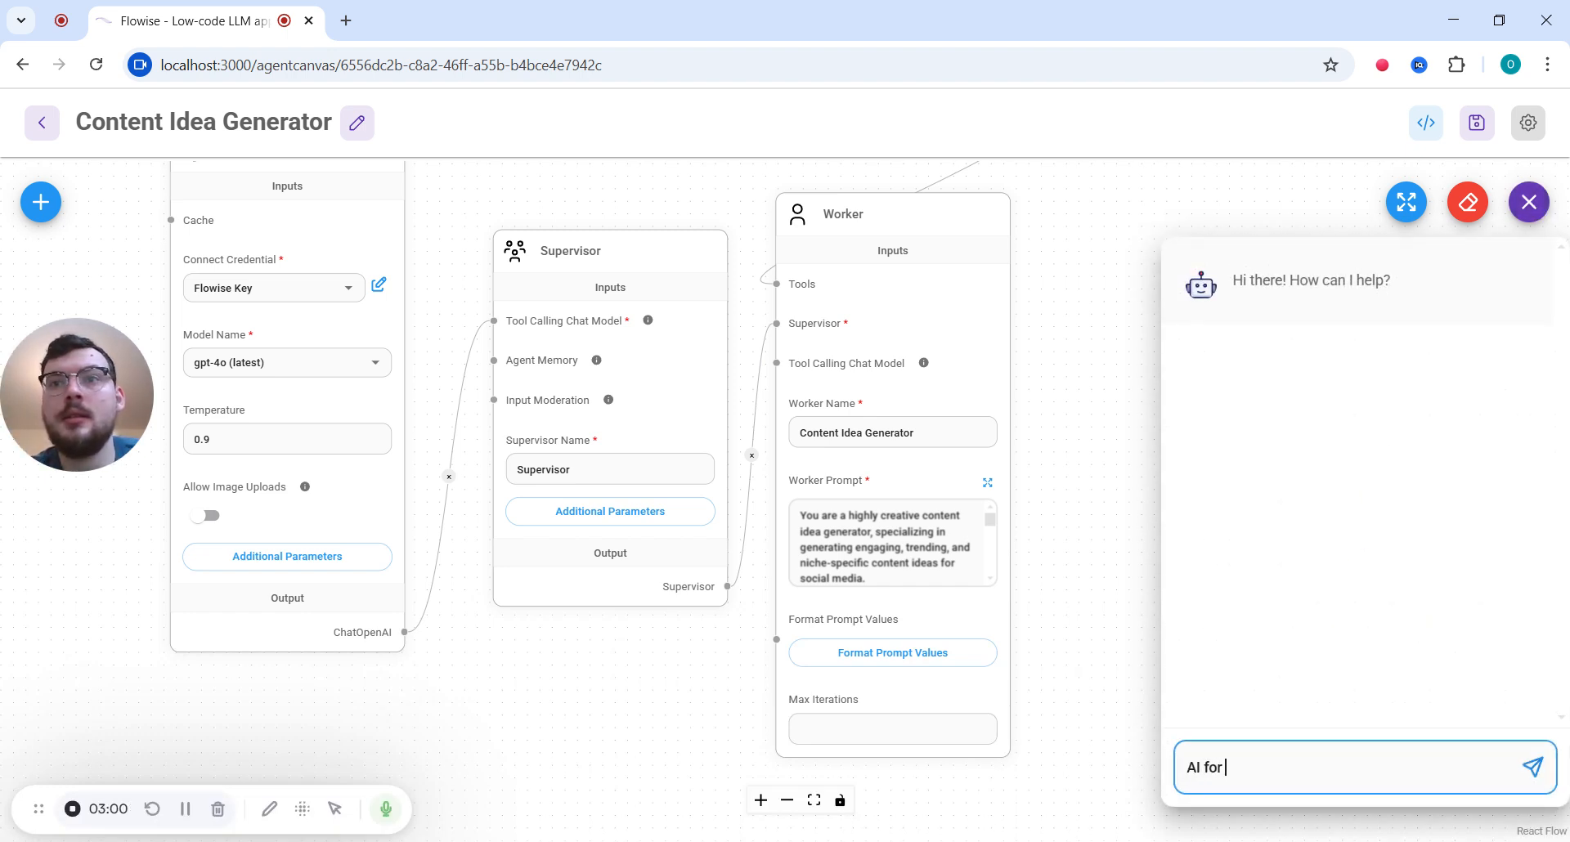
{"action": "type", "text": " Linkedin"}
{"action": "key", "text": "Return"}
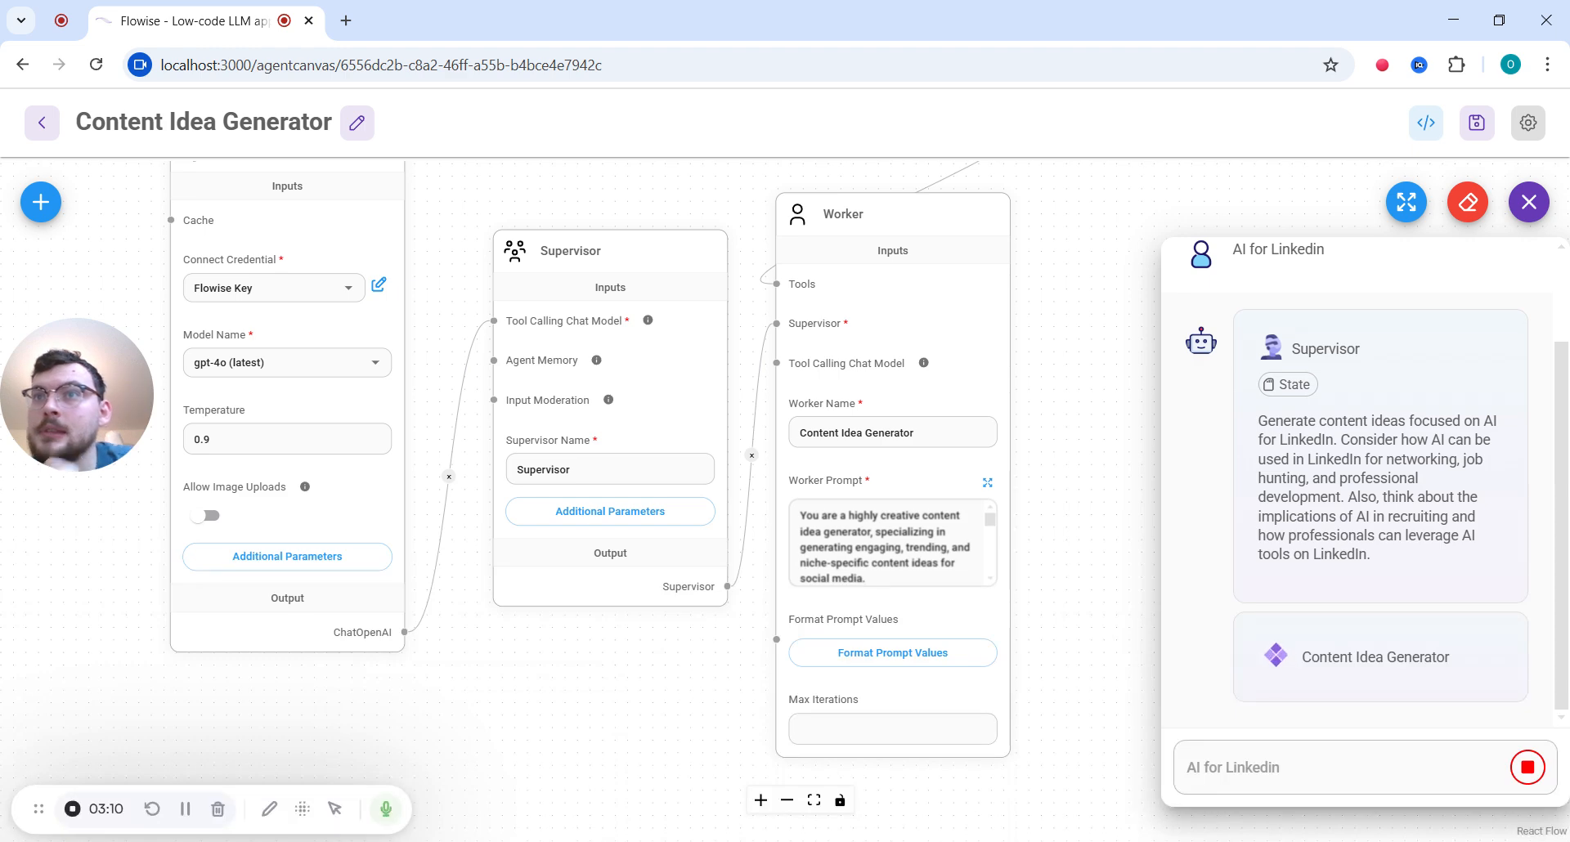
- Examine the Supervisor's instructions and the Content Idea Generator's first idea in the chat reply
{"action": "left_click_drag", "start_coordinate": [1260, 422], "coordinate": [1383, 554]}
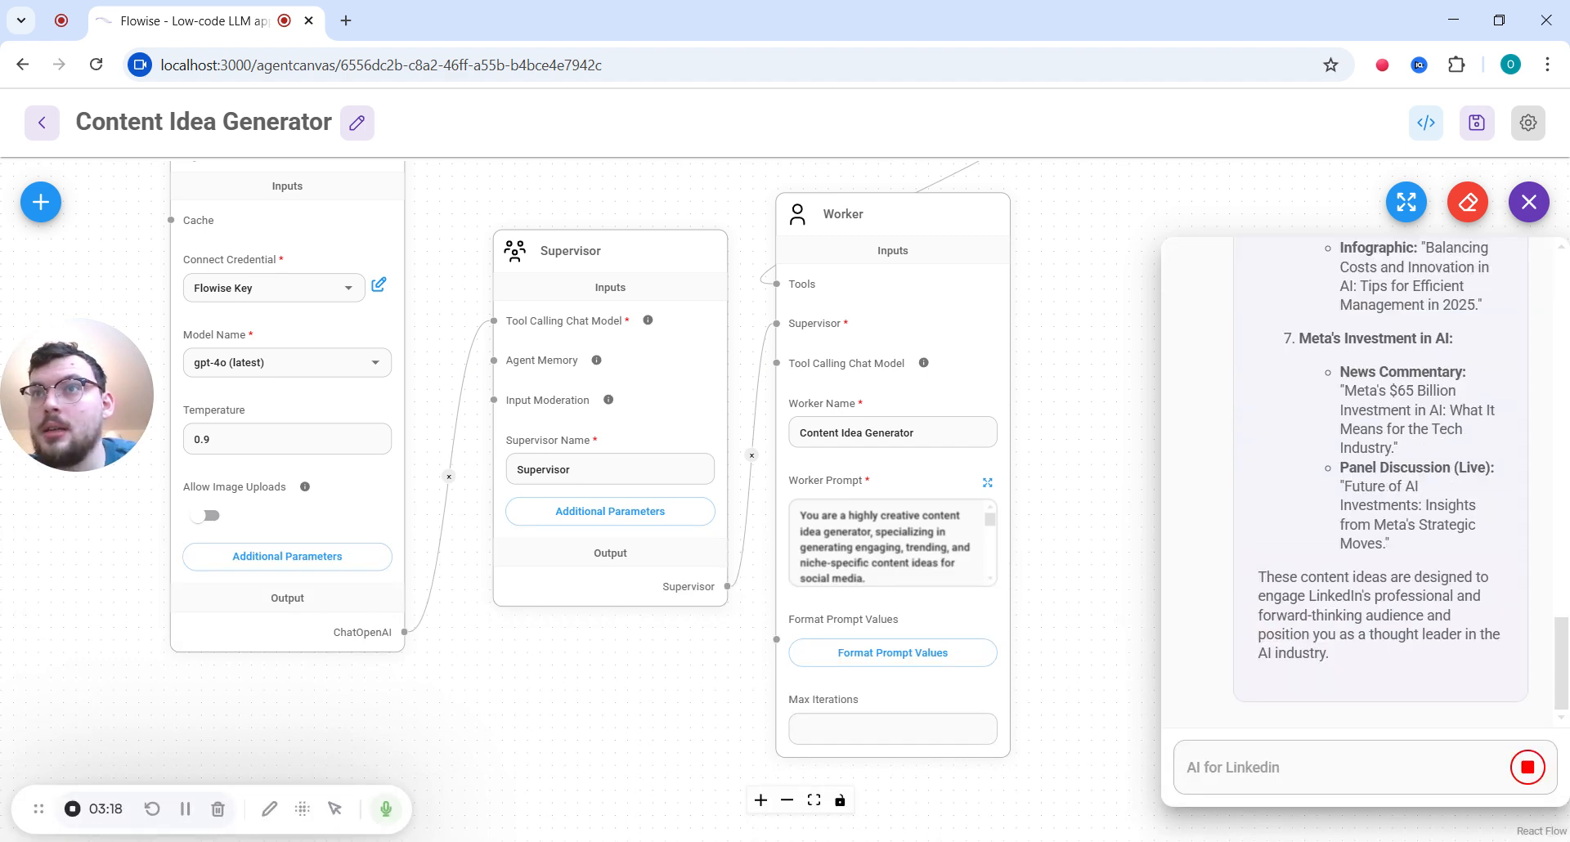
{"action": "left_click", "coordinate": [1566, 305]}
{"action": "left_click_drag", "start_coordinate": [1566, 306], "coordinate": [1566, 282]}
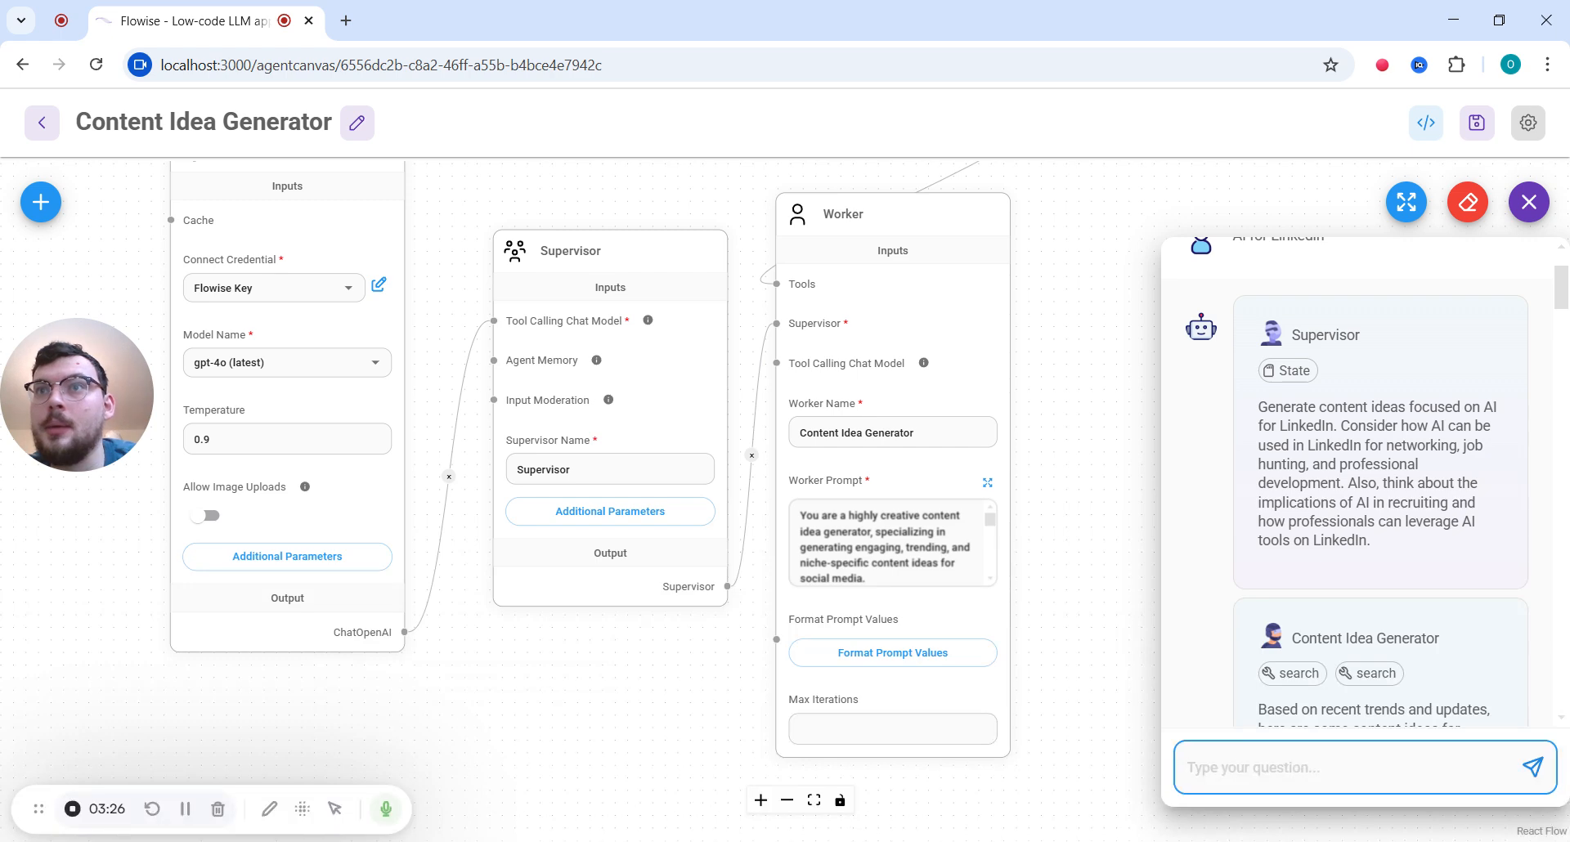
{"action": "left_click_drag", "start_coordinate": [1562, 300], "coordinate": [1564, 331]}
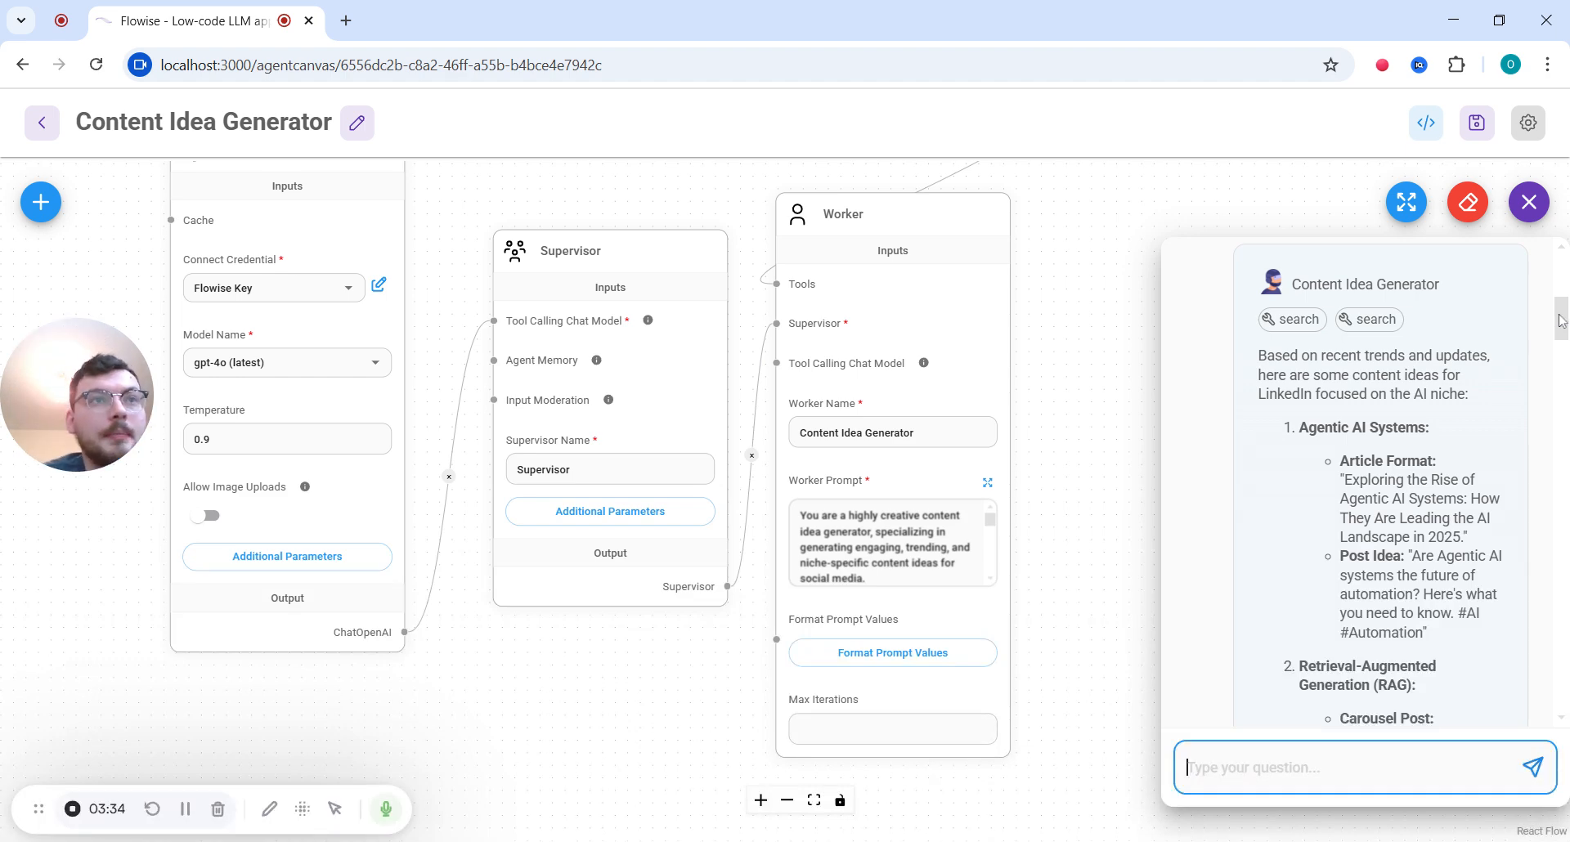
{"action": "left_click", "coordinate": [1300, 435]}
{"action": "left_click_drag", "start_coordinate": [1300, 435], "coordinate": [1490, 541]}
{"action": "left_click", "coordinate": [1502, 528]}
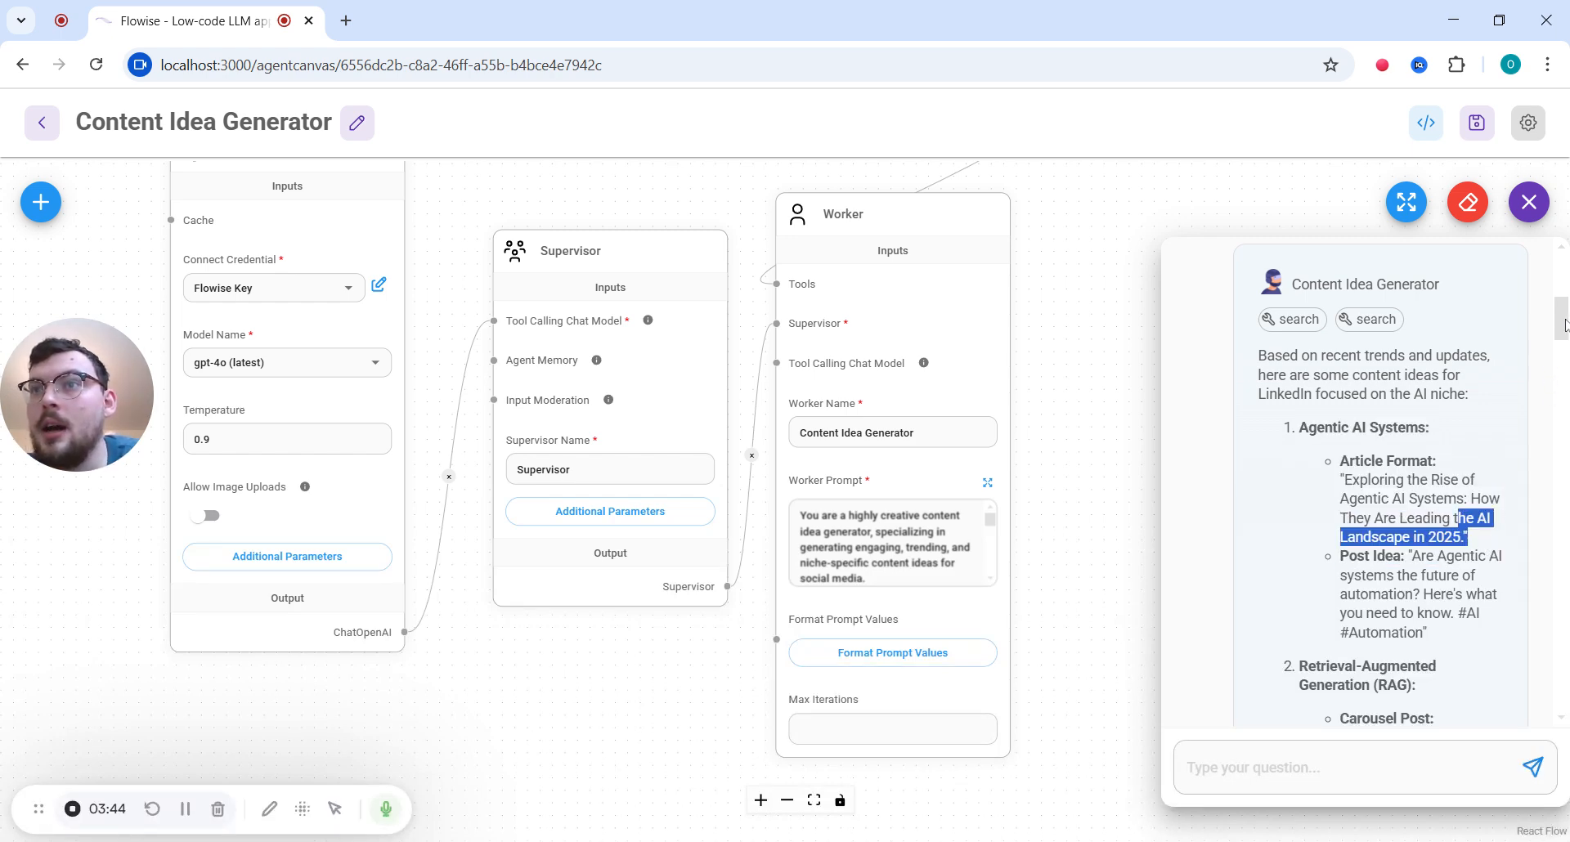
- Read through the rest of the LinkedIn content ideas down to the end of the chat reply
{"action": "left_click_drag", "start_coordinate": [1563, 325], "coordinate": [1563, 332]}
{"action": "left_click_drag", "start_coordinate": [1369, 491], "coordinate": [1403, 529]}
{"action": "left_click", "coordinate": [1481, 578]}
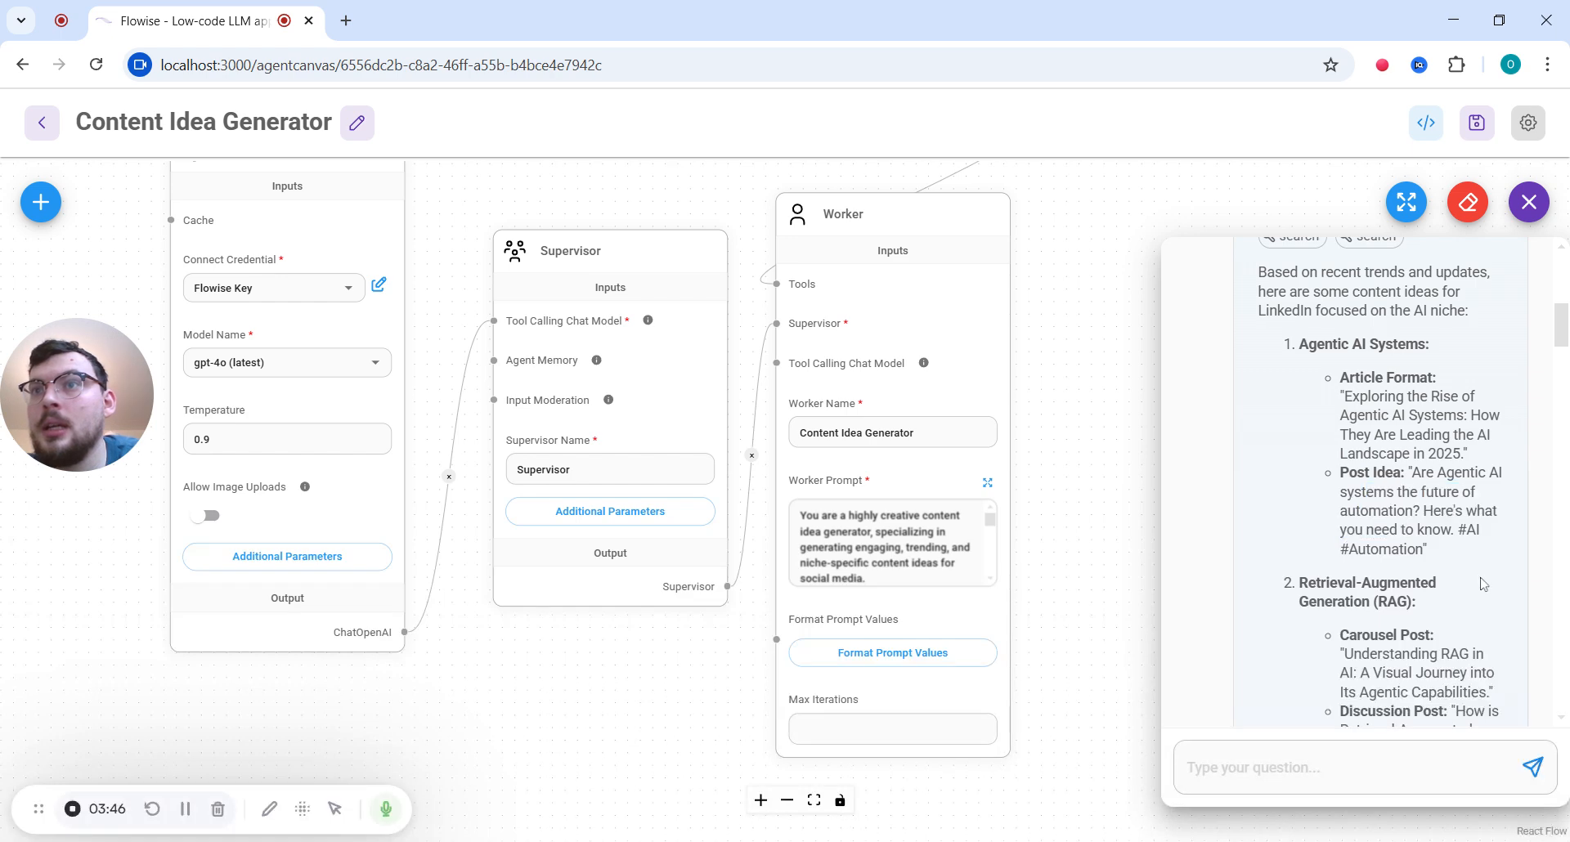
{"action": "scroll", "coordinate": [1563, 335], "scroll_direction": "down", "scroll_amount": 3}
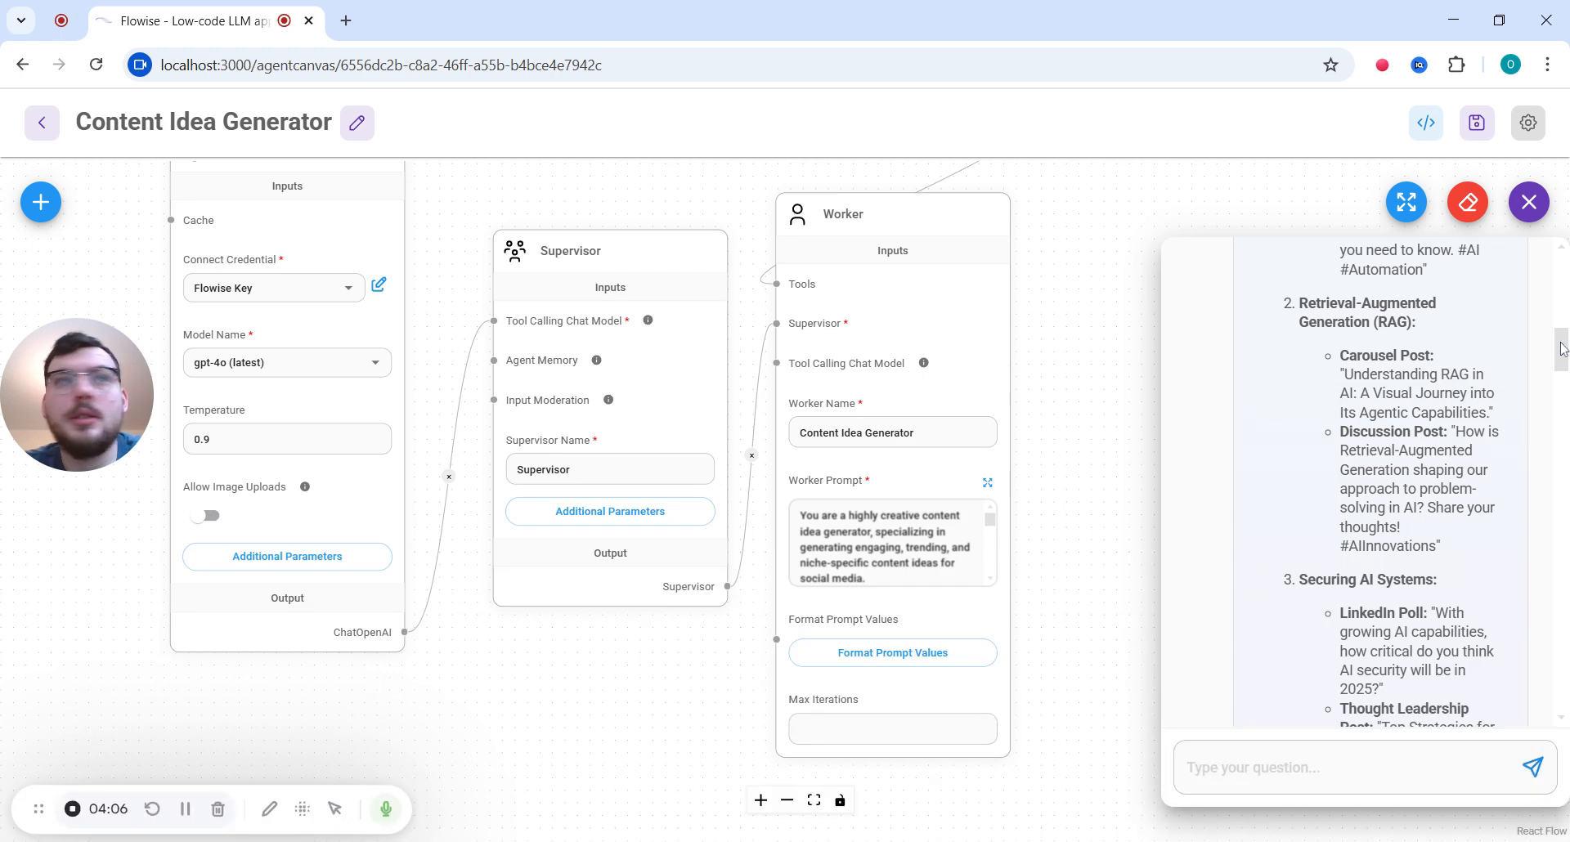
{"action": "scroll", "coordinate": [1562, 353], "scroll_direction": "down", "scroll_amount": 1}
{"action": "left_click_drag", "start_coordinate": [1561, 353], "coordinate": [1563, 380]}
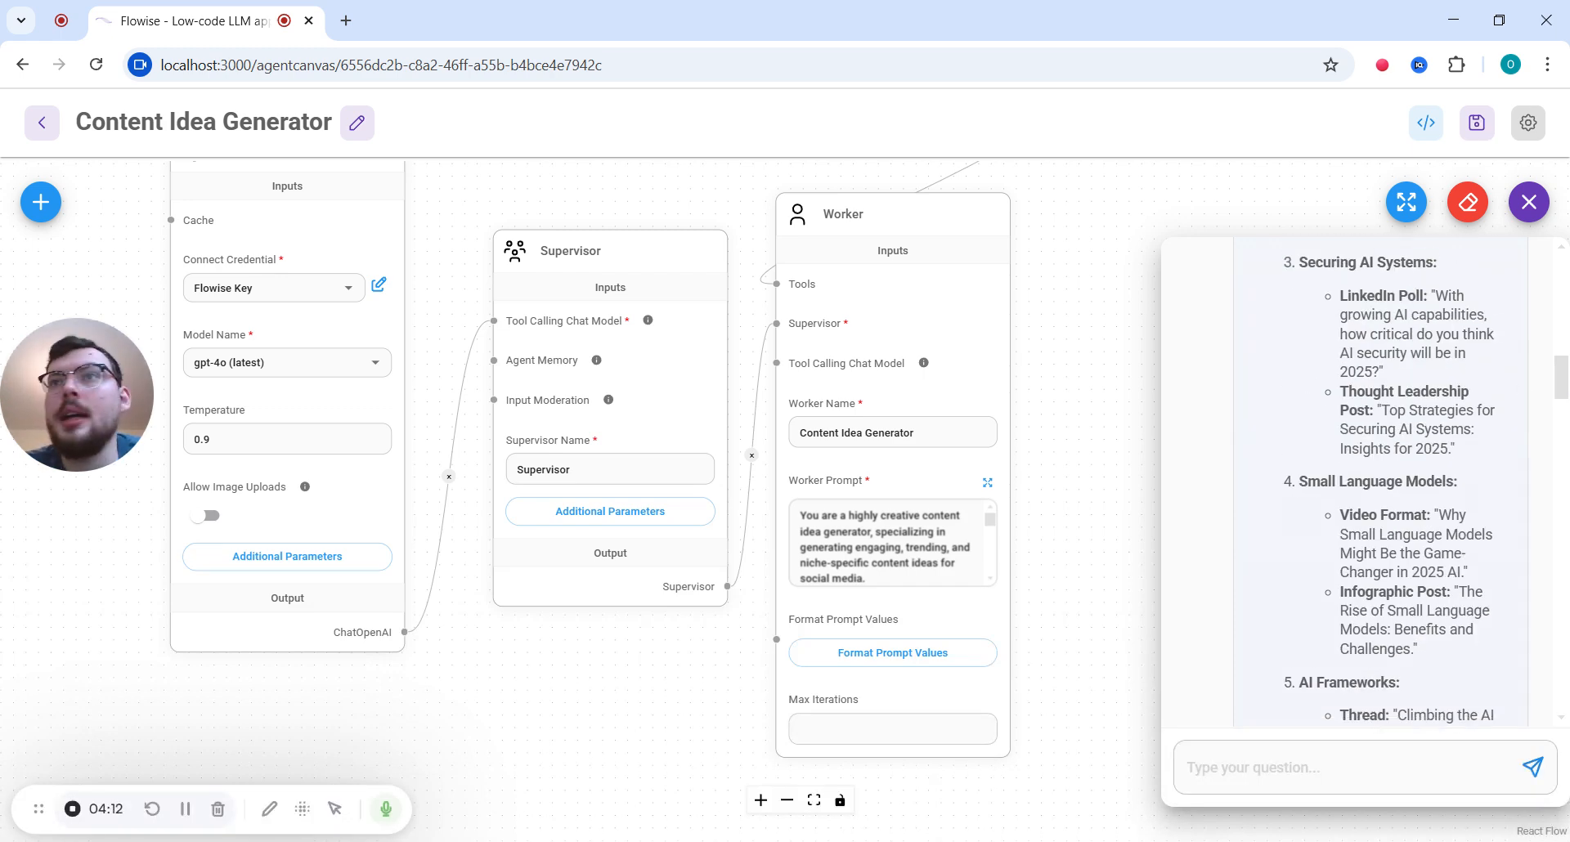
{"action": "left_click_drag", "start_coordinate": [1563, 382], "coordinate": [1564, 393]}
{"action": "left_click_drag", "start_coordinate": [1300, 361], "coordinate": [1445, 531]}
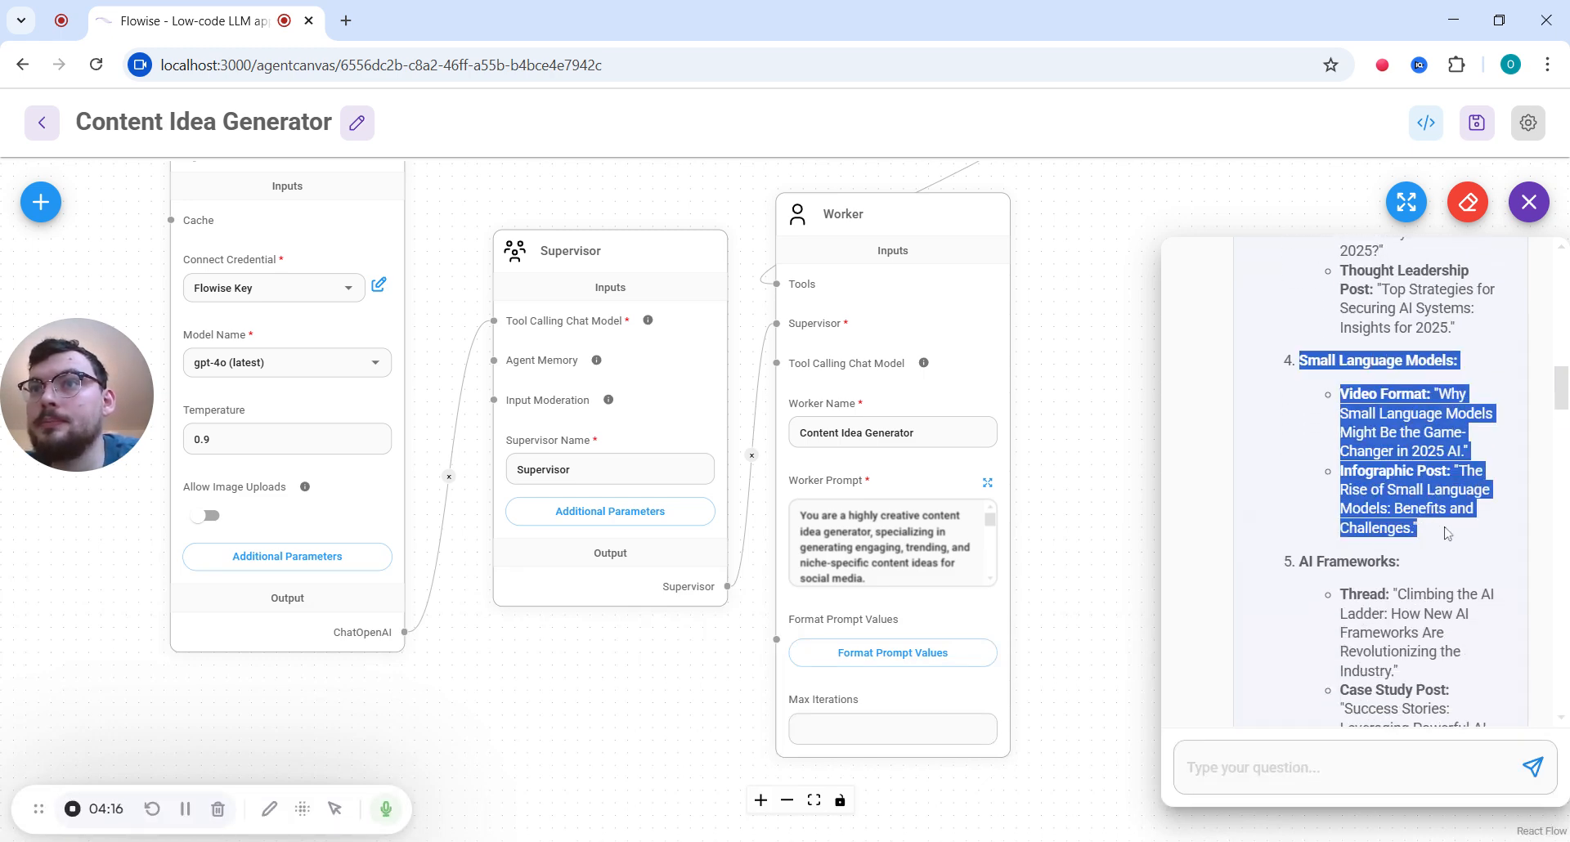
{"action": "left_click", "coordinate": [1476, 611]}
{"action": "left_click_drag", "start_coordinate": [1564, 388], "coordinate": [1564, 695]}
- Send the follow-up chat message "Evergreen topics in AI to post on Linkedin"
{"action": "left_click", "coordinate": [1401, 765]}
{"action": "type", "text": "Evergre"}
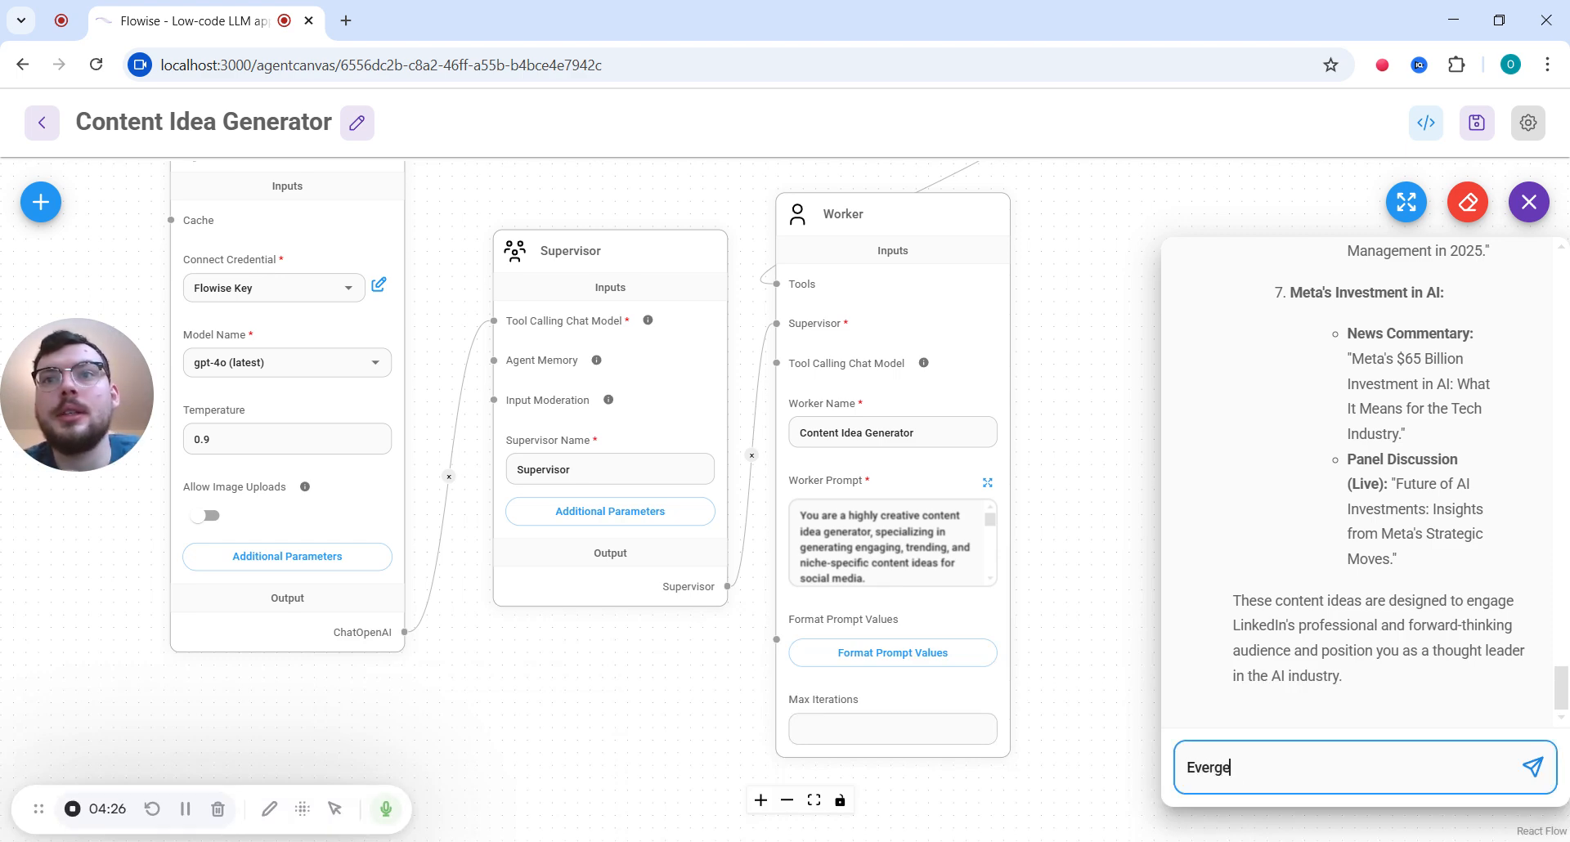
{"action": "type", "text": "en "}
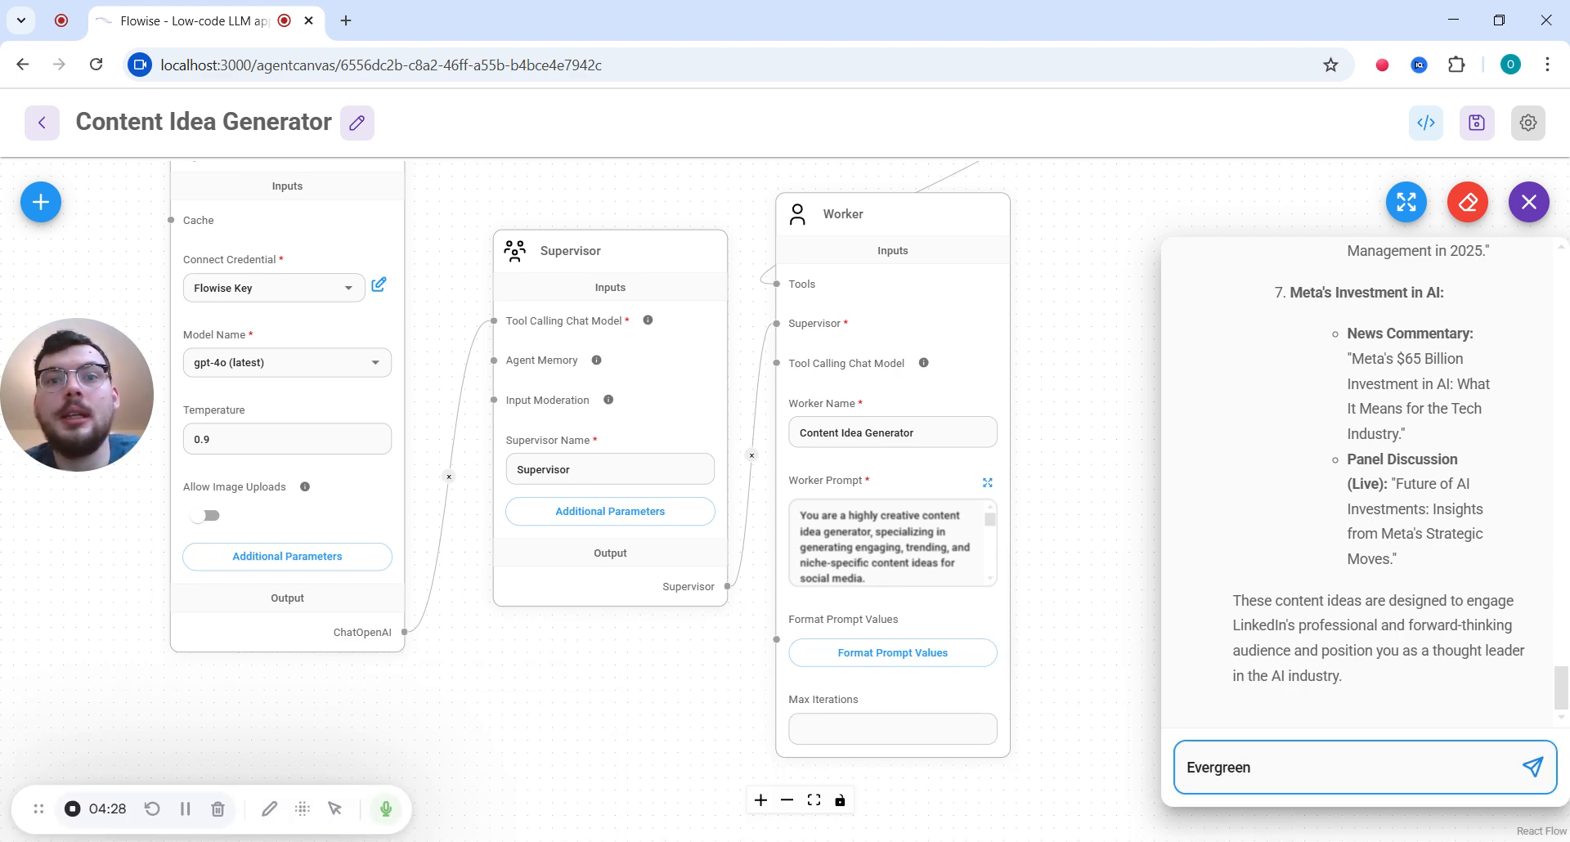
{"action": "type", "text": "topics in A"}
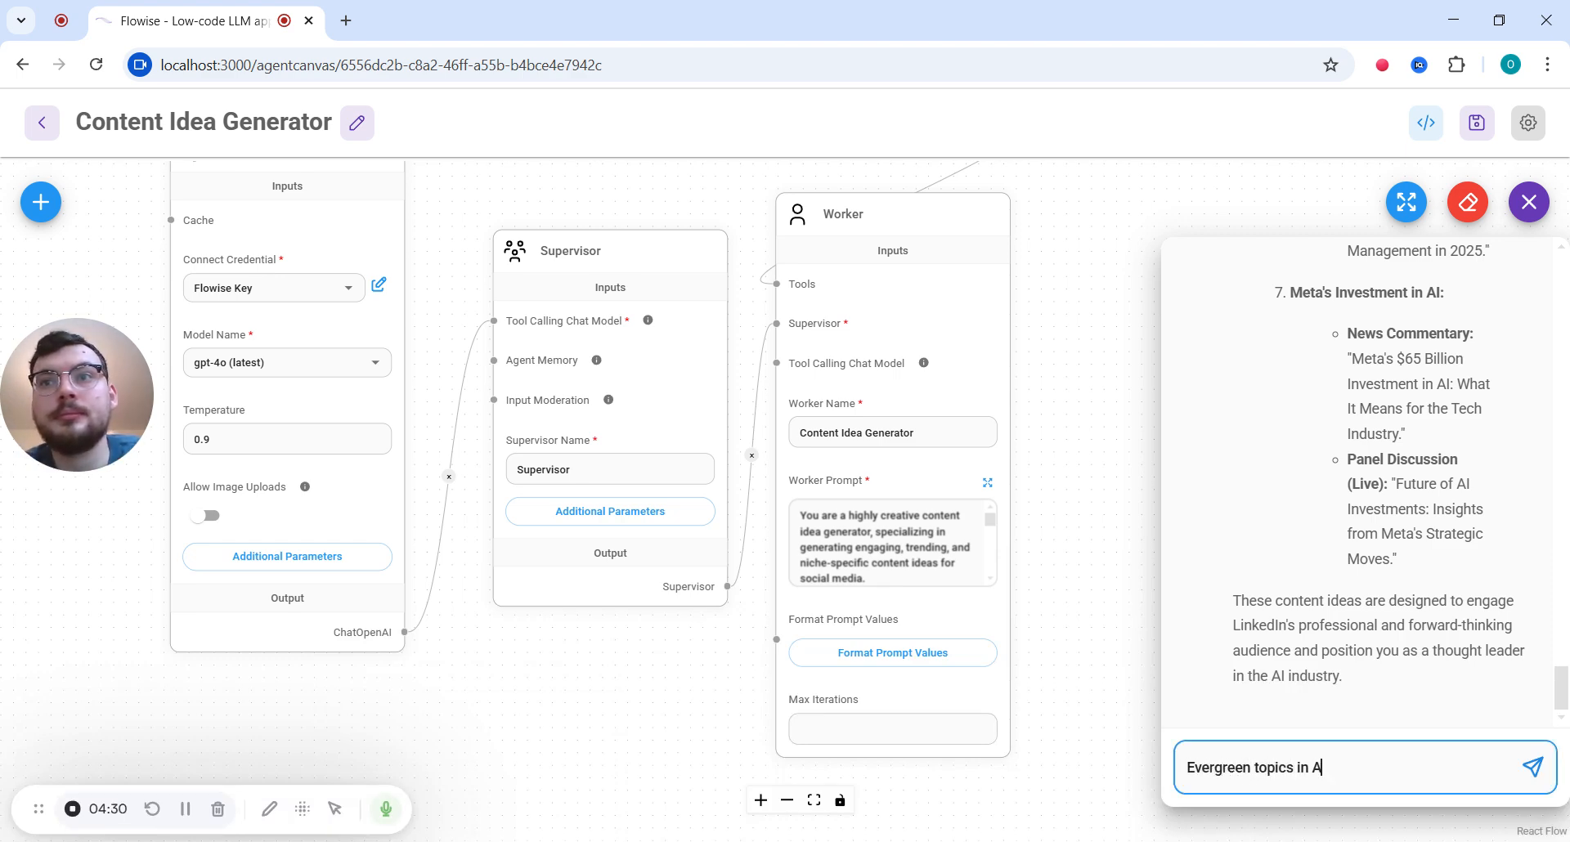
{"action": "type", "text": "I."}
{"action": "key", "text": "BackSpace"}
{"action": "key", "text": "BackSpace"}
{"action": "type", "text": "to post on Linkedin"}
{"action": "key", "text": "Return"}
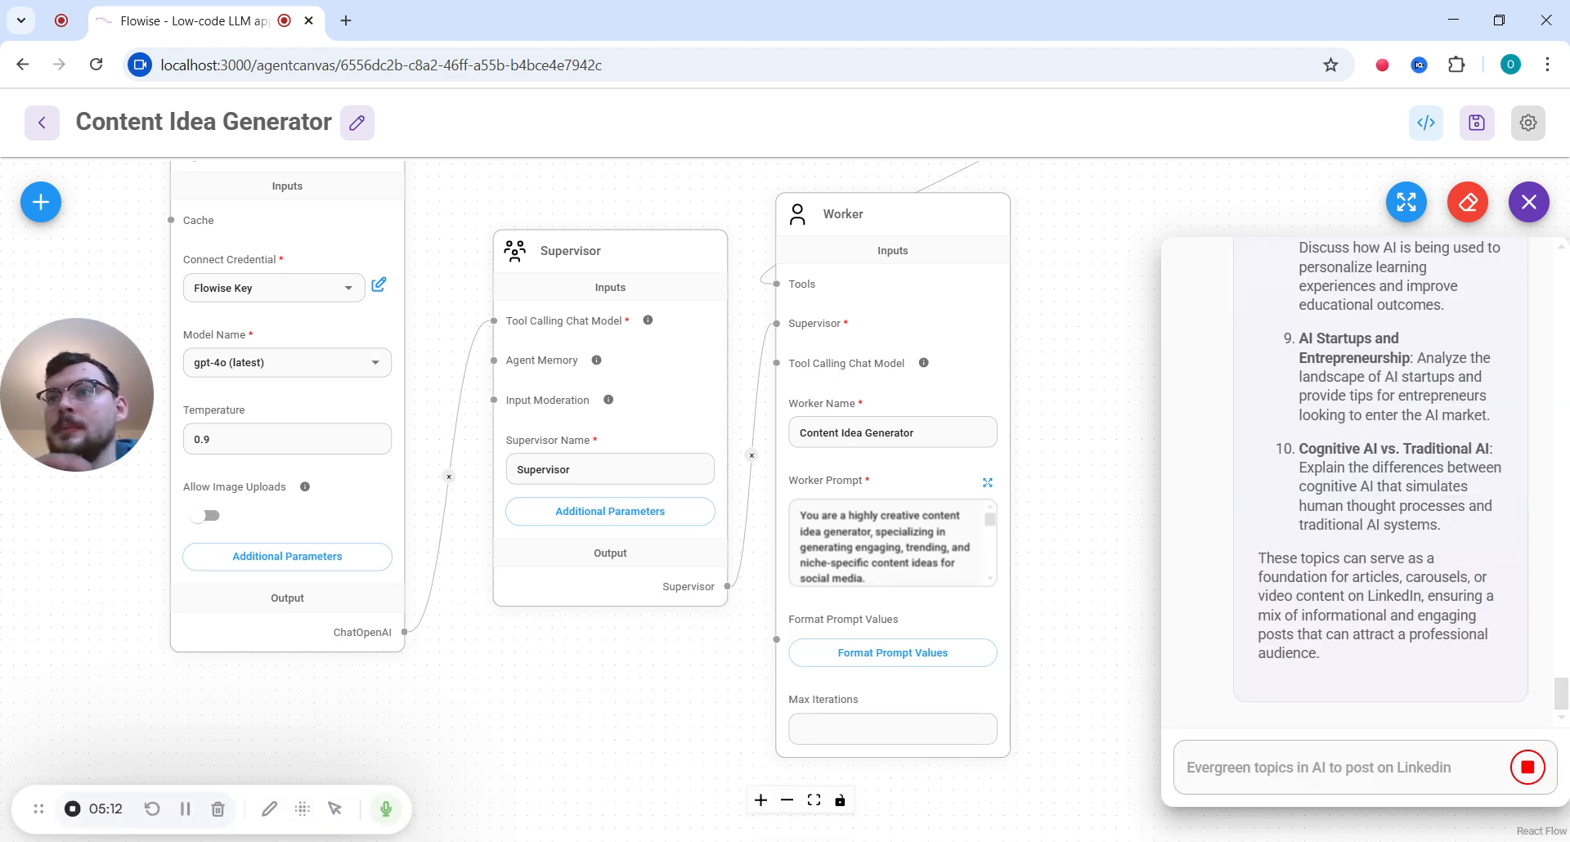
- Review the list of evergreen AI topics in the new chat reply through to its end
{"action": "scroll", "coordinate": [1563, 648], "scroll_direction": "up", "scroll_amount": 10}
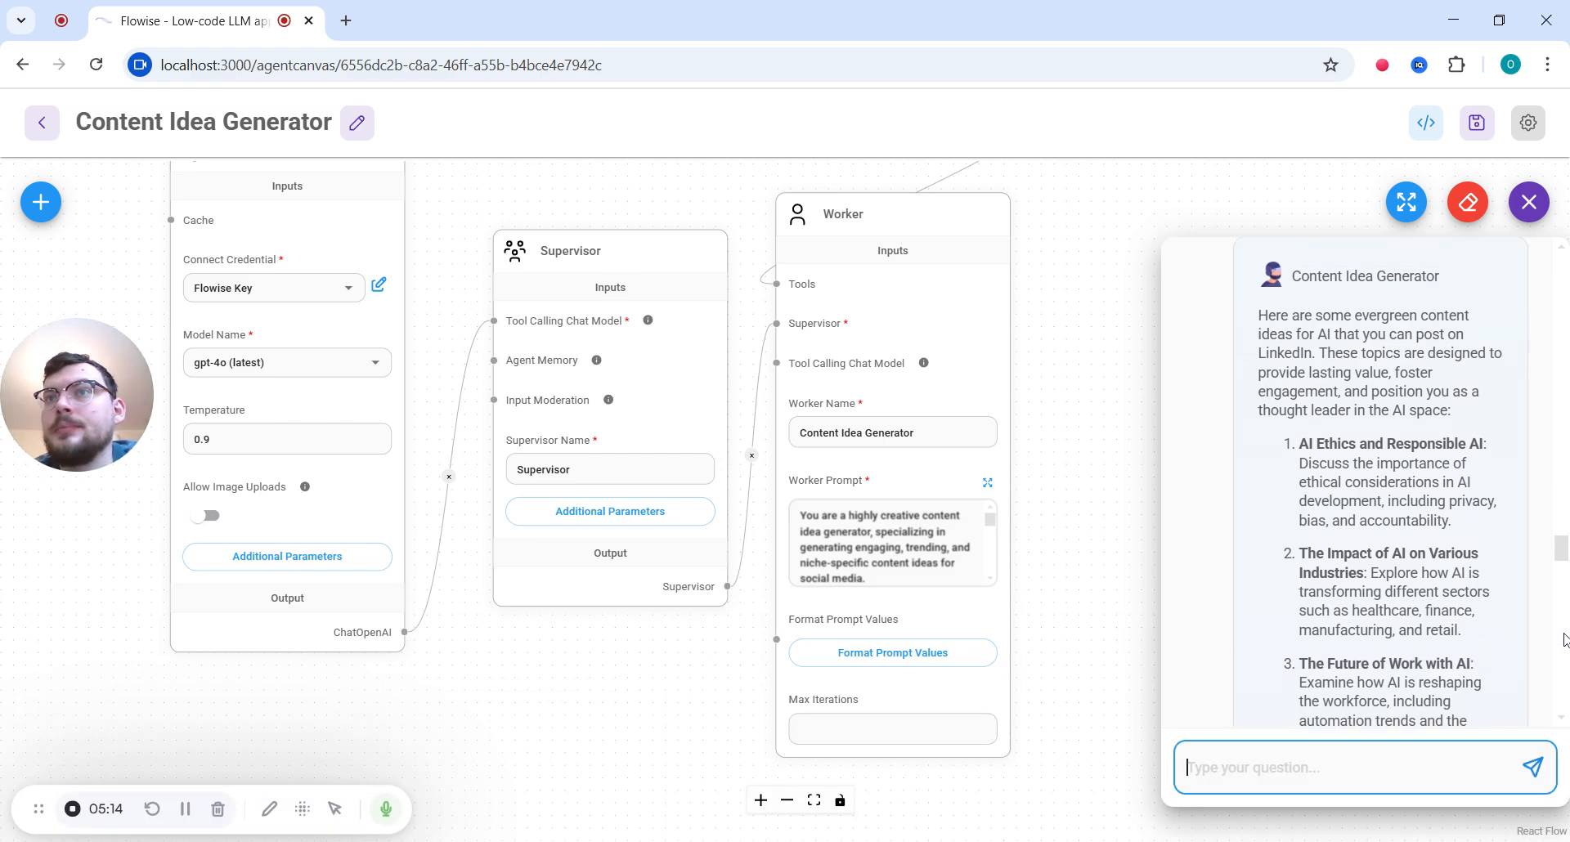
{"action": "scroll", "coordinate": [1564, 648], "scroll_direction": "down", "scroll_amount": 2}
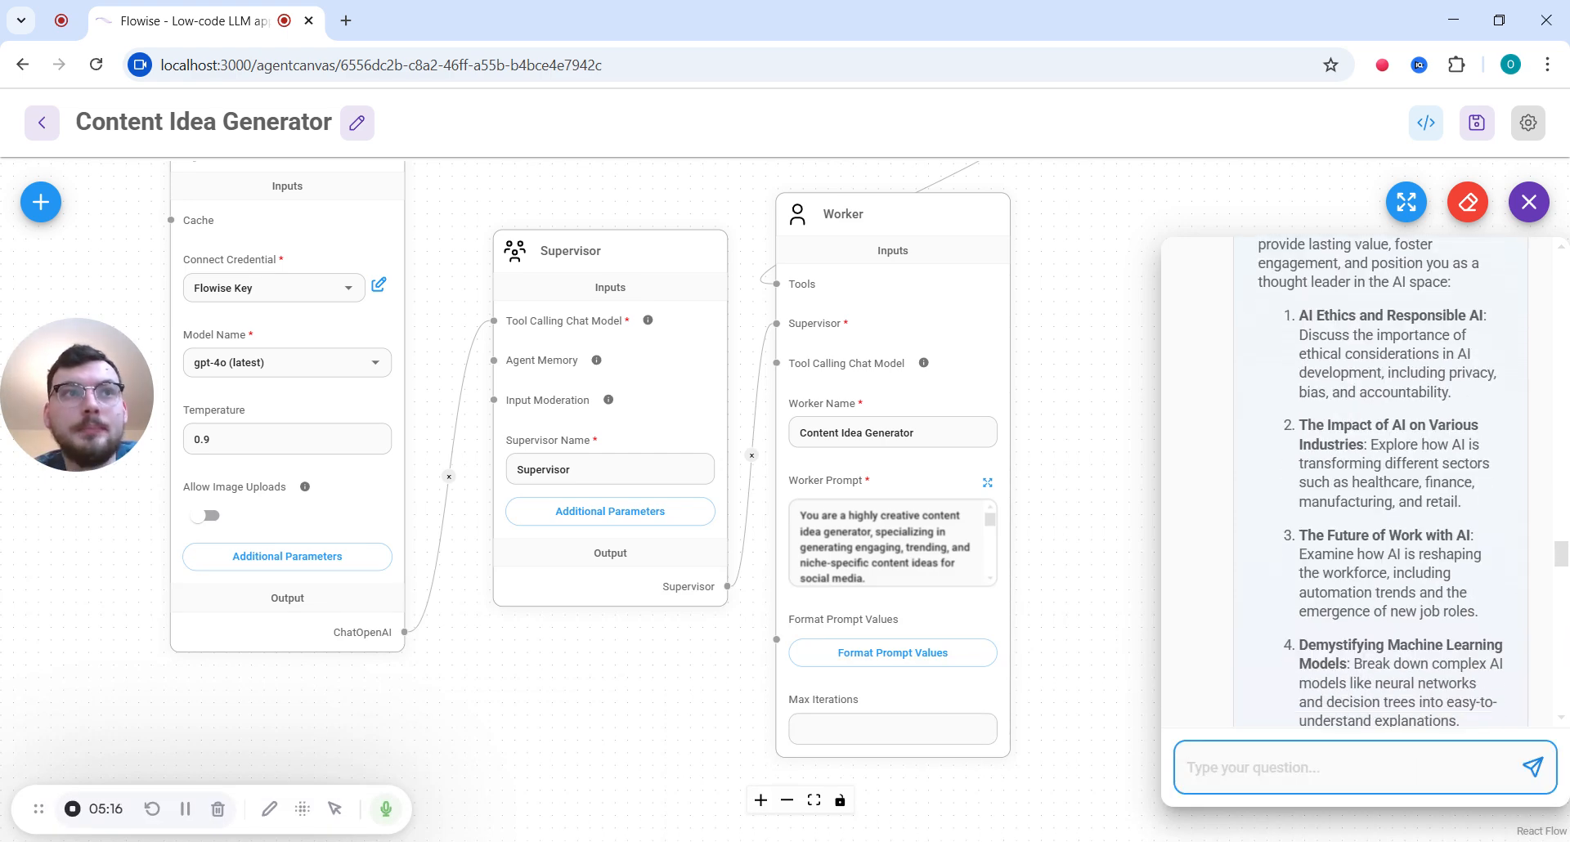
{"action": "scroll", "coordinate": [1563, 557], "scroll_direction": "down", "scroll_amount": 1}
{"action": "left_click_drag", "start_coordinate": [1563, 557], "coordinate": [1563, 697]}
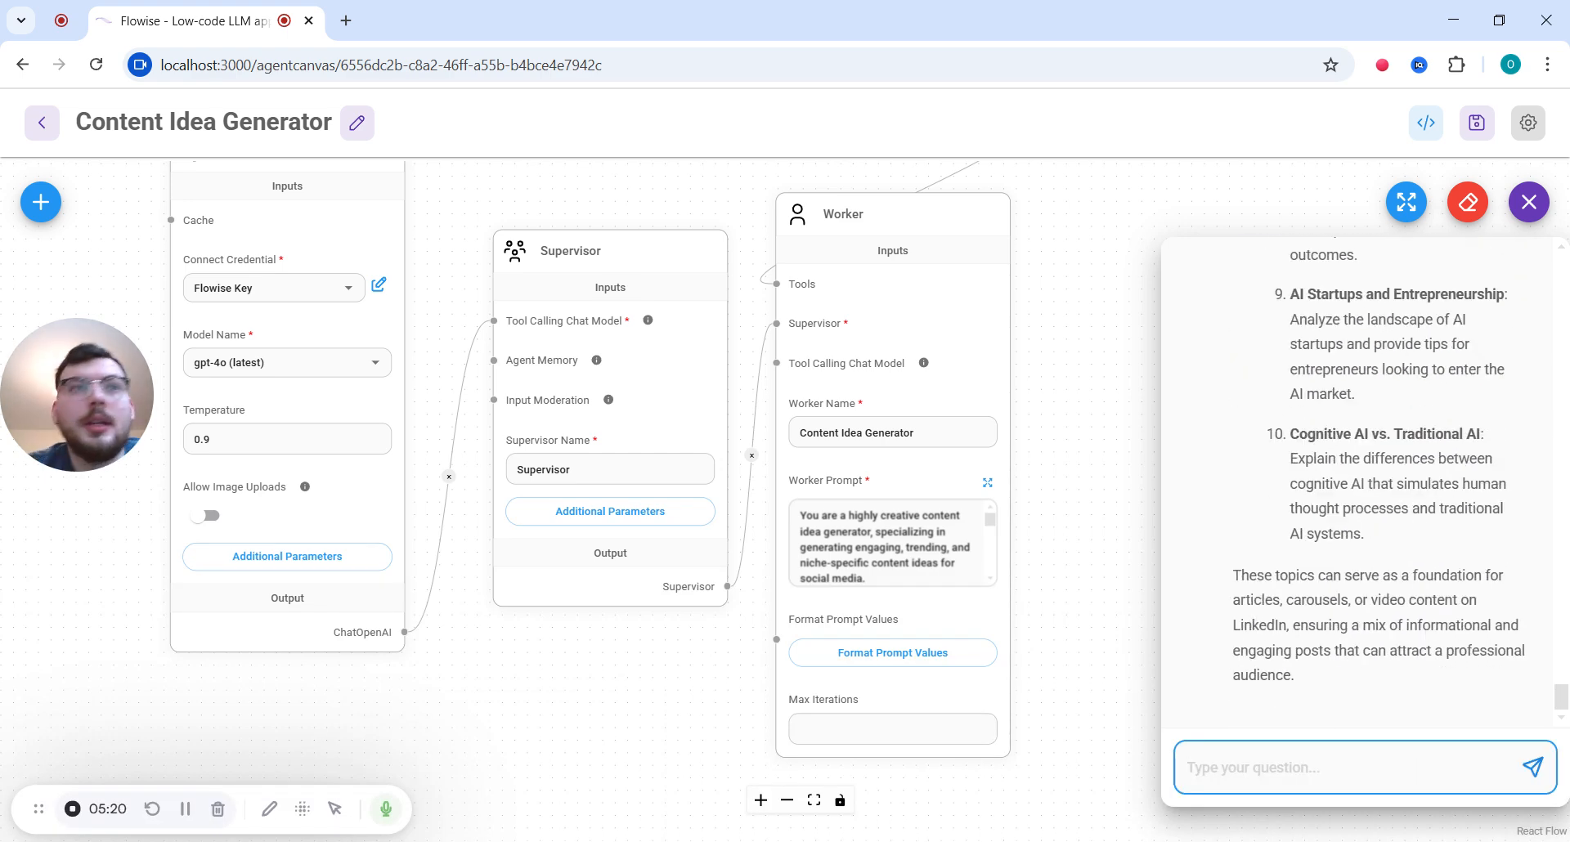